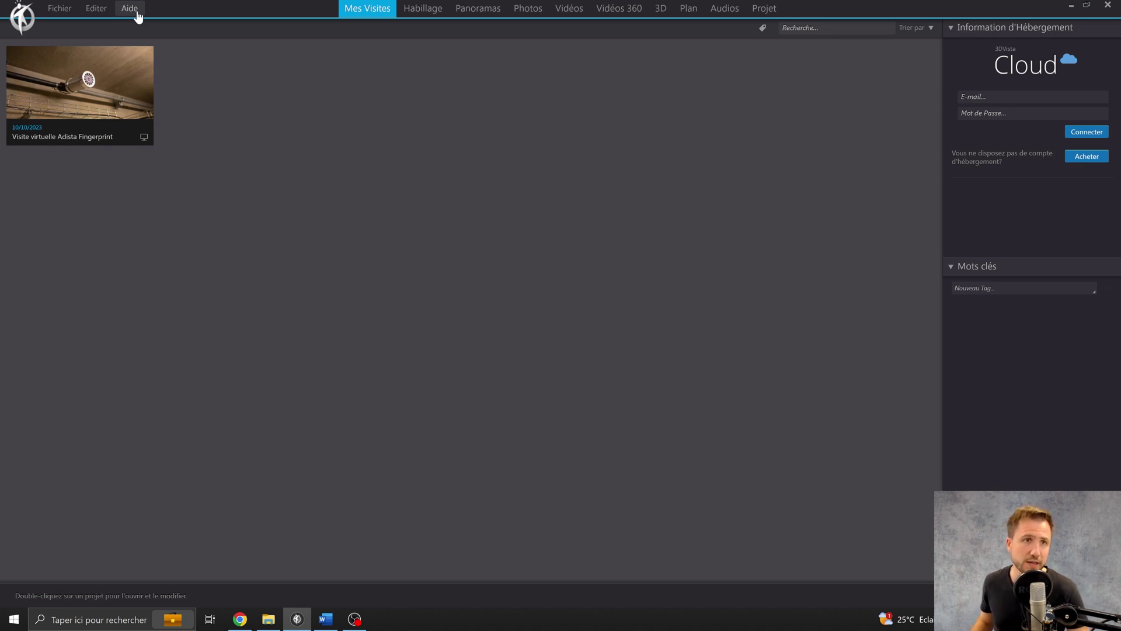
{"action": "left_click", "coordinate": [62, 11]}
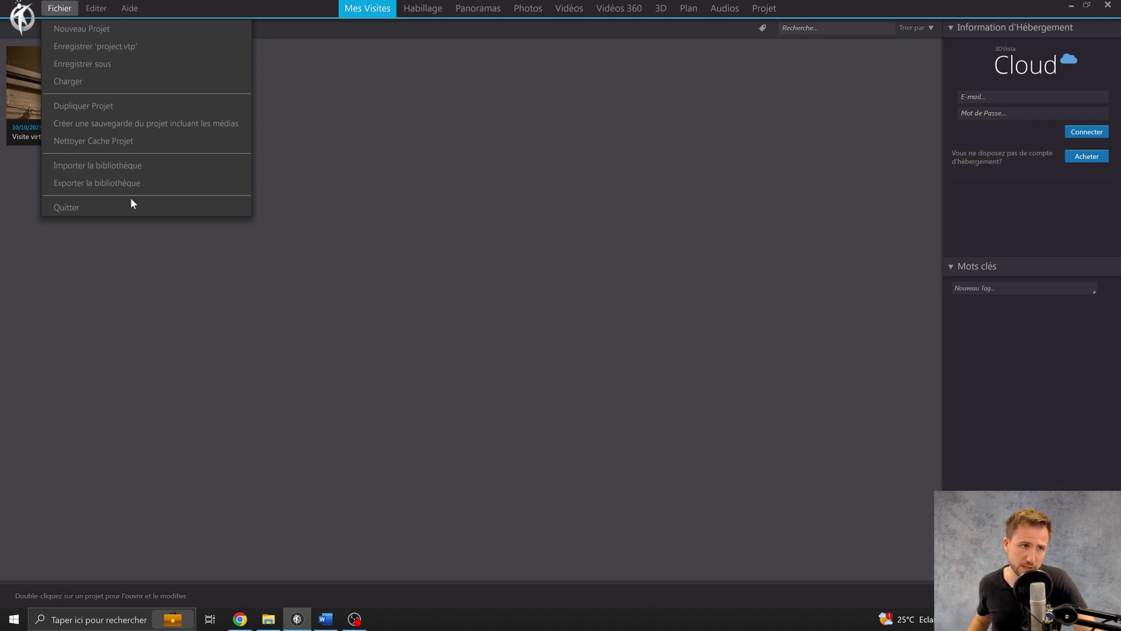
{"action": "left_click", "coordinate": [141, 272]}
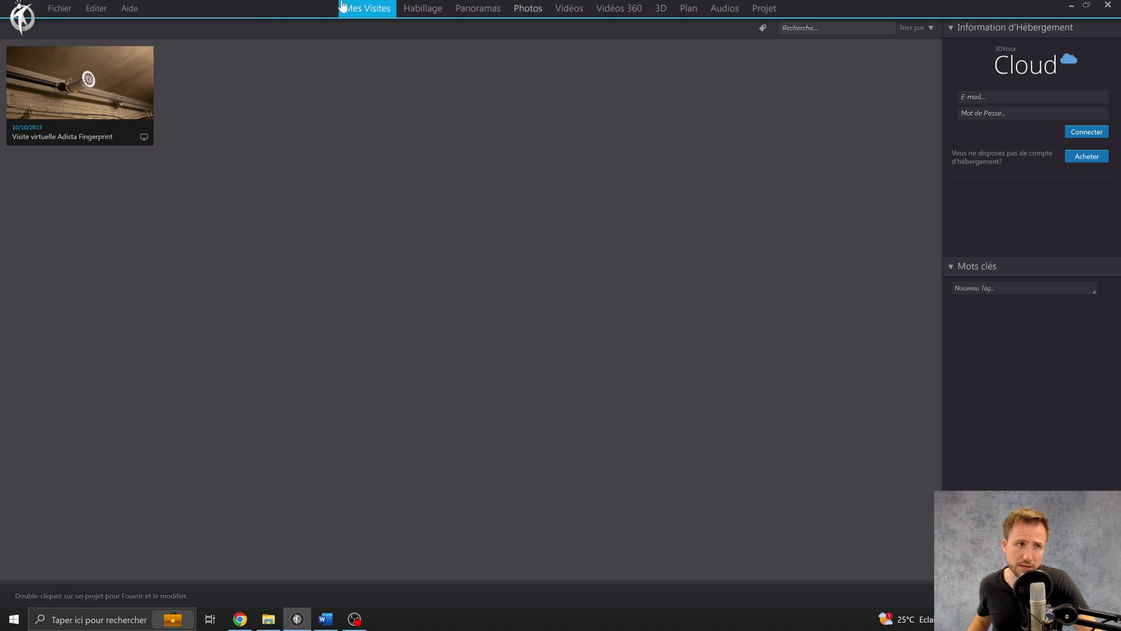
Step: Open the account preferences, view the 3DVista sign-in form, and dismiss it without entering credentials
{"action": "left_click", "coordinate": [96, 8]}
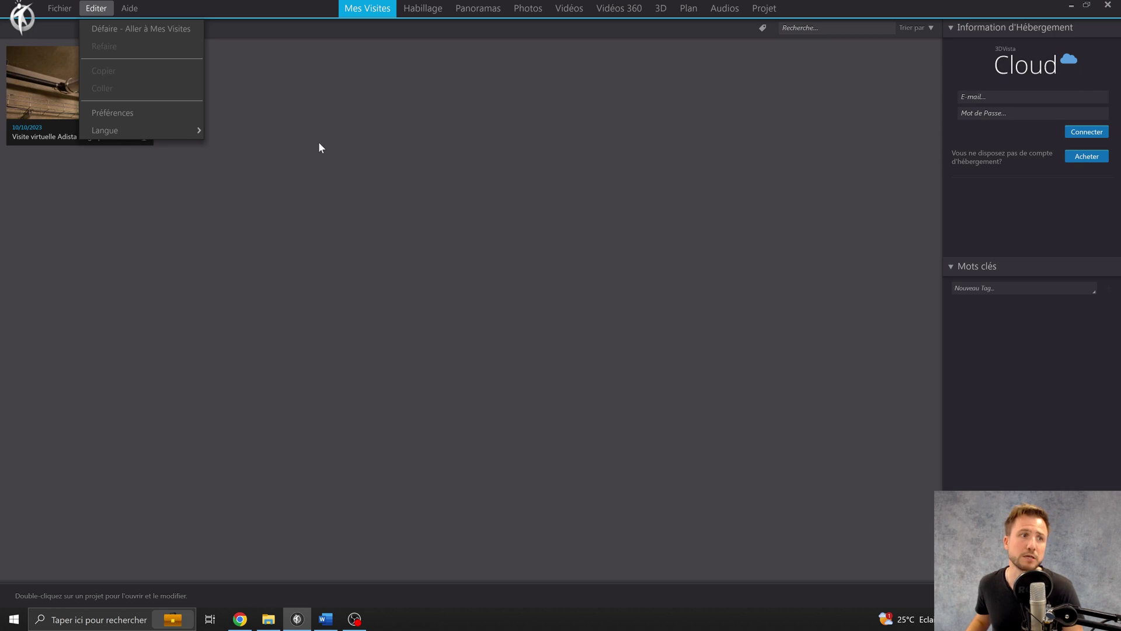
{"action": "left_click", "coordinate": [133, 111]}
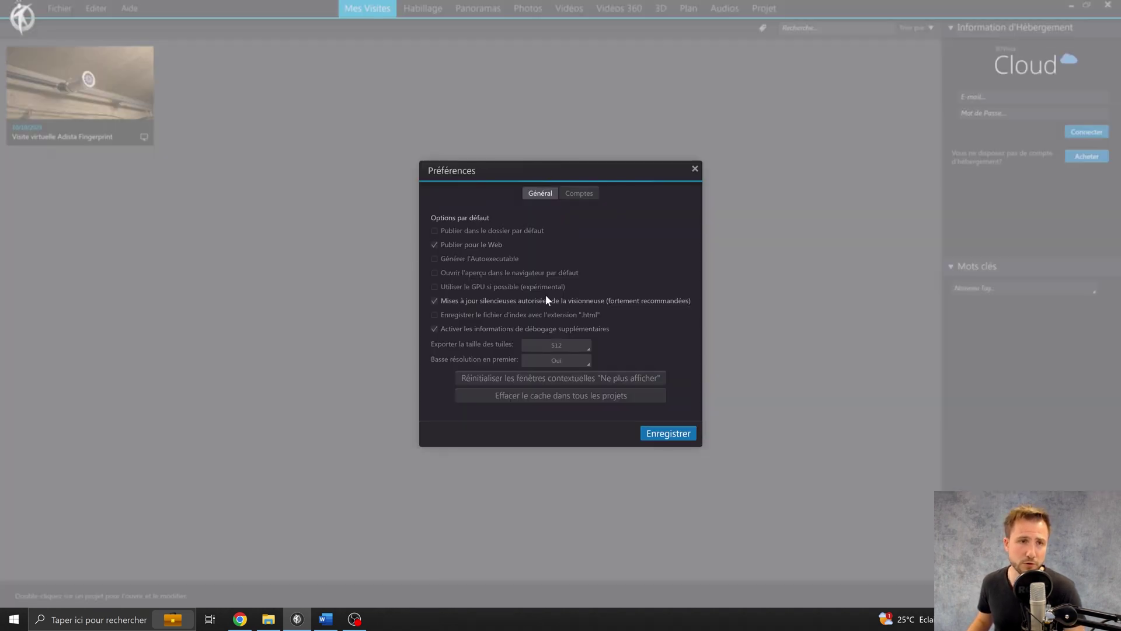
{"action": "left_click", "coordinate": [584, 198]}
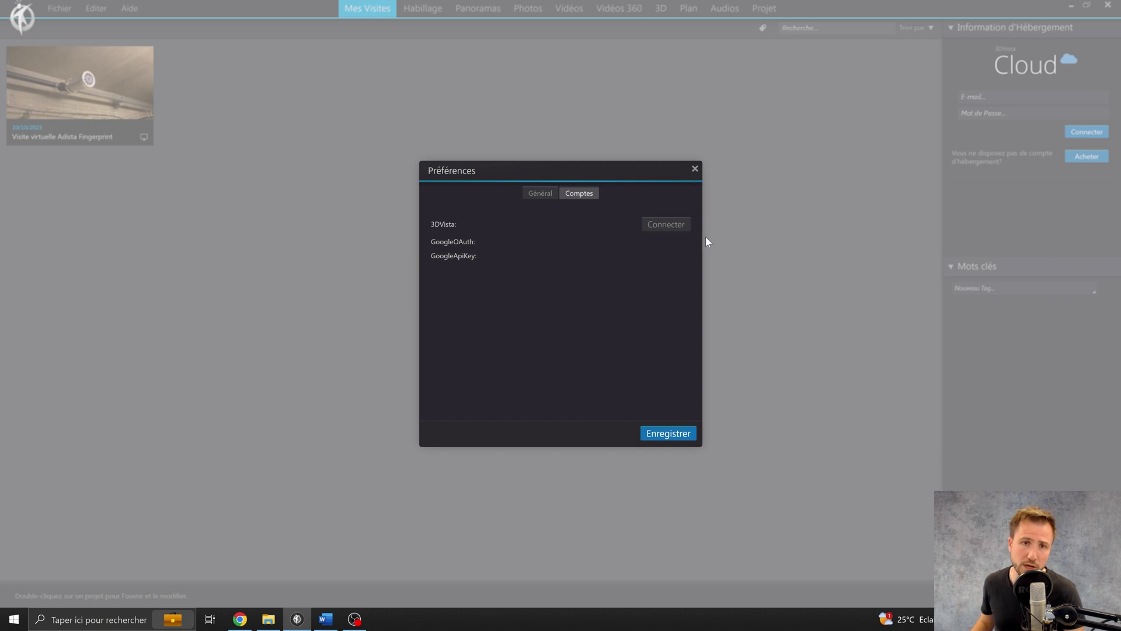
{"action": "left_click", "coordinate": [676, 226]}
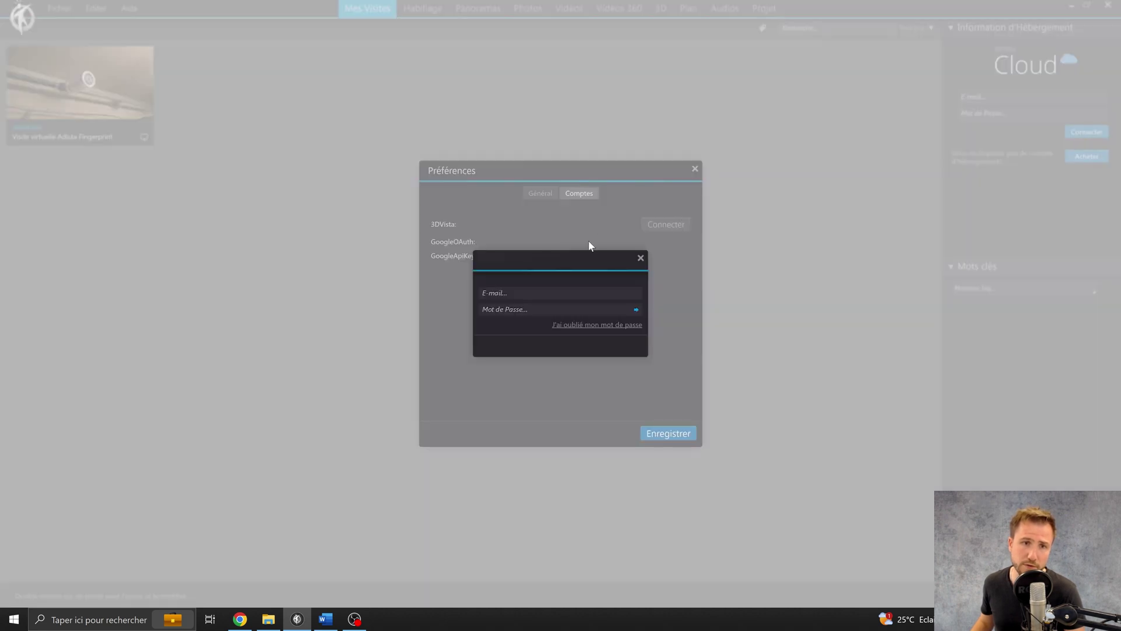
{"action": "left_click", "coordinate": [641, 259]}
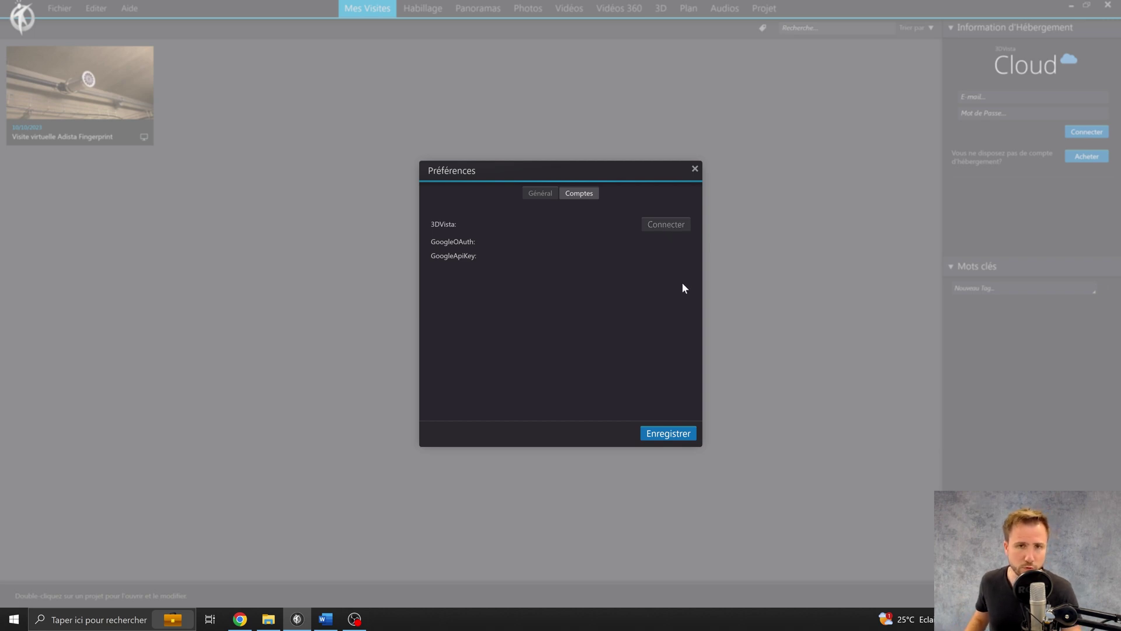
Step: Disable Publier pour le Web in the general preferences, inspect the Basse résolution en premier option, and close the preferences without saving
{"action": "left_click", "coordinate": [536, 196]}
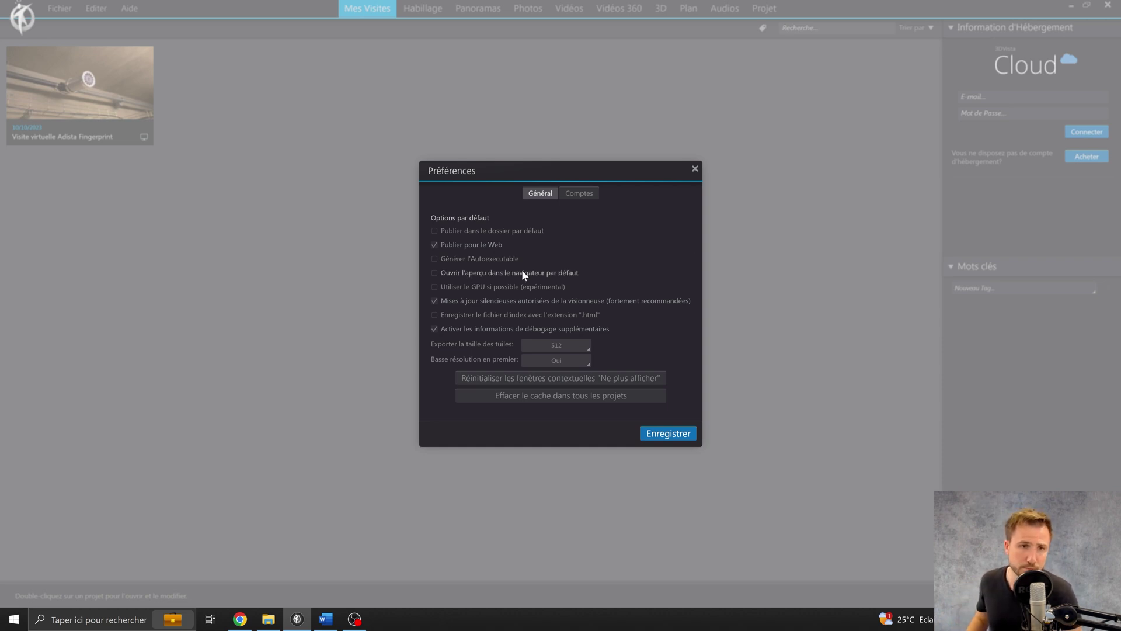
{"action": "left_click", "coordinate": [434, 245]}
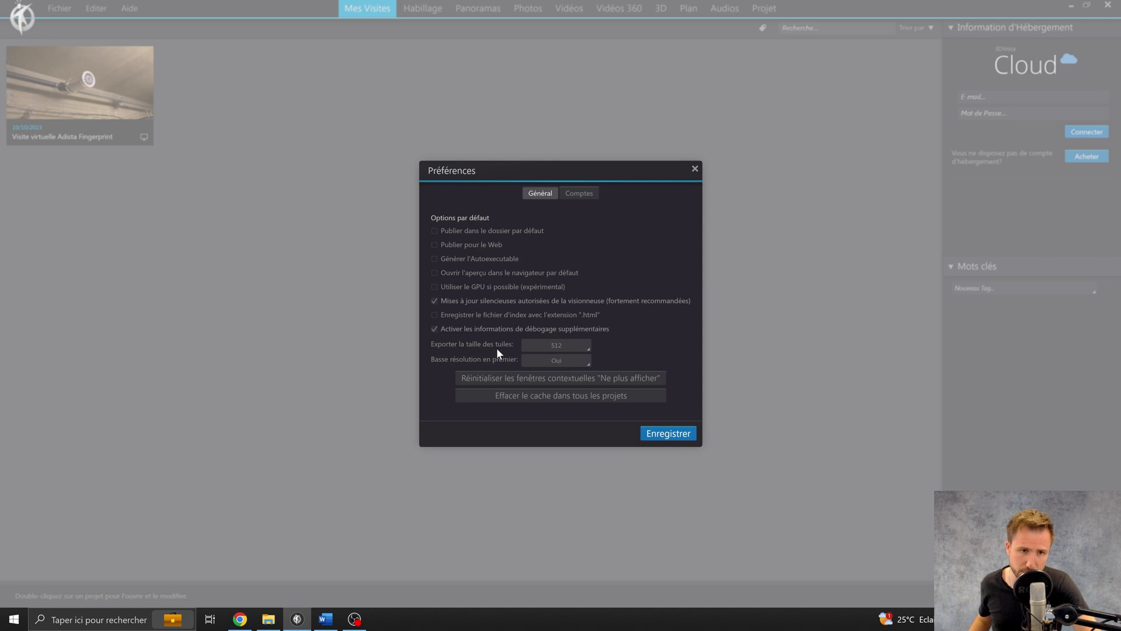
{"action": "left_click", "coordinate": [557, 365]}
{"action": "left_click", "coordinate": [544, 367]}
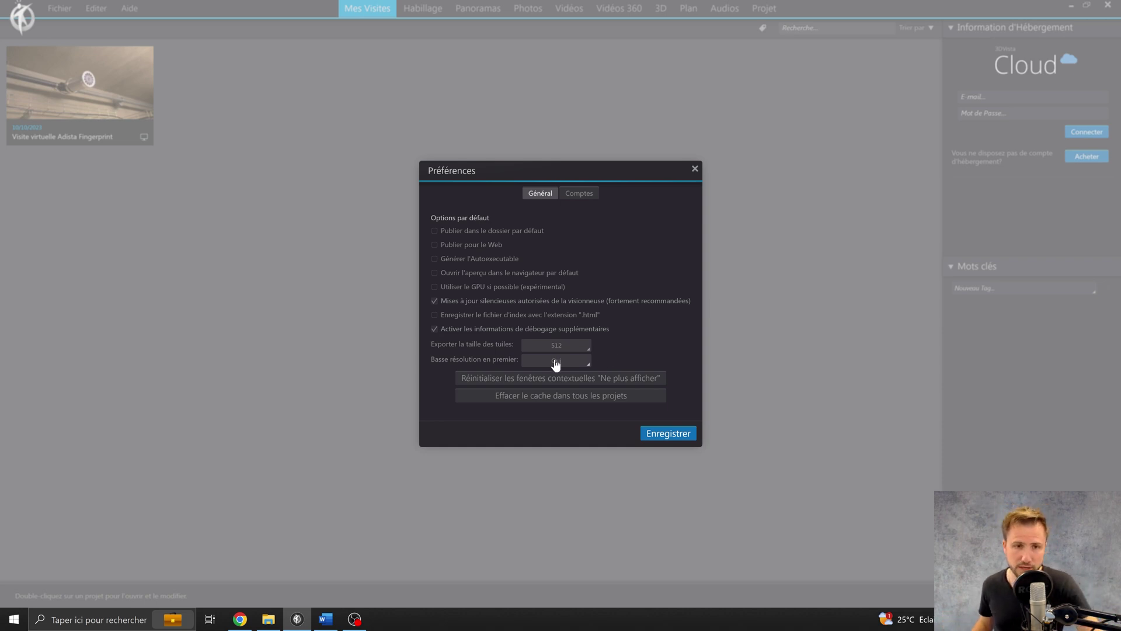
{"action": "left_click", "coordinate": [579, 193]}
{"action": "left_click", "coordinate": [539, 193]}
{"action": "left_click", "coordinate": [694, 170]}
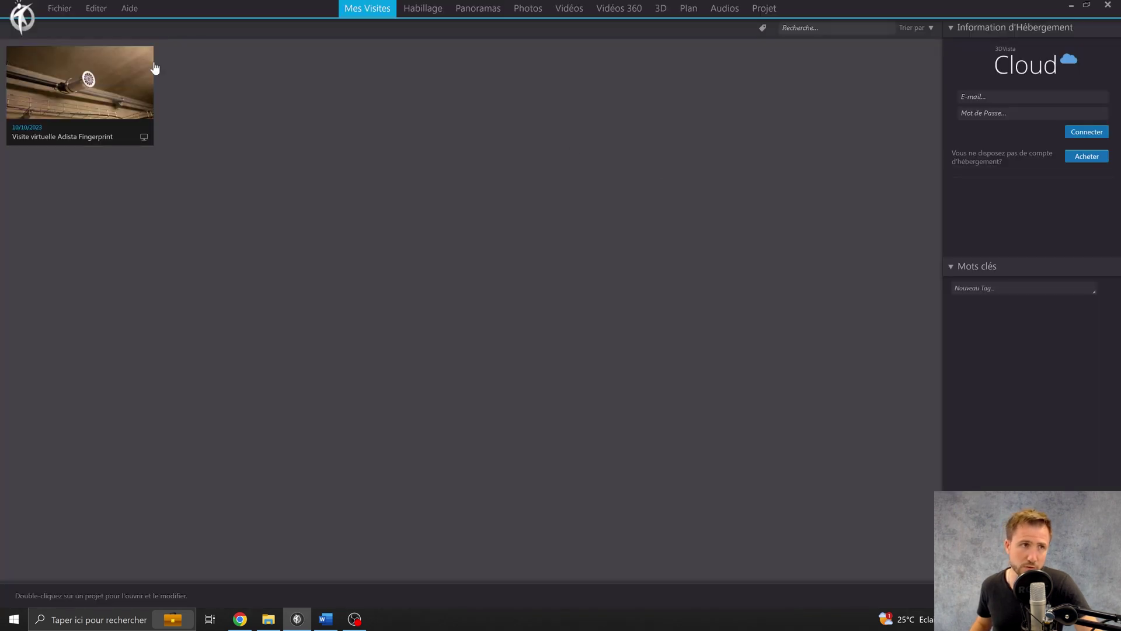
Step: View the bug report form with its email and message fields, and close it without sending anything
{"action": "left_click", "coordinate": [125, 11]}
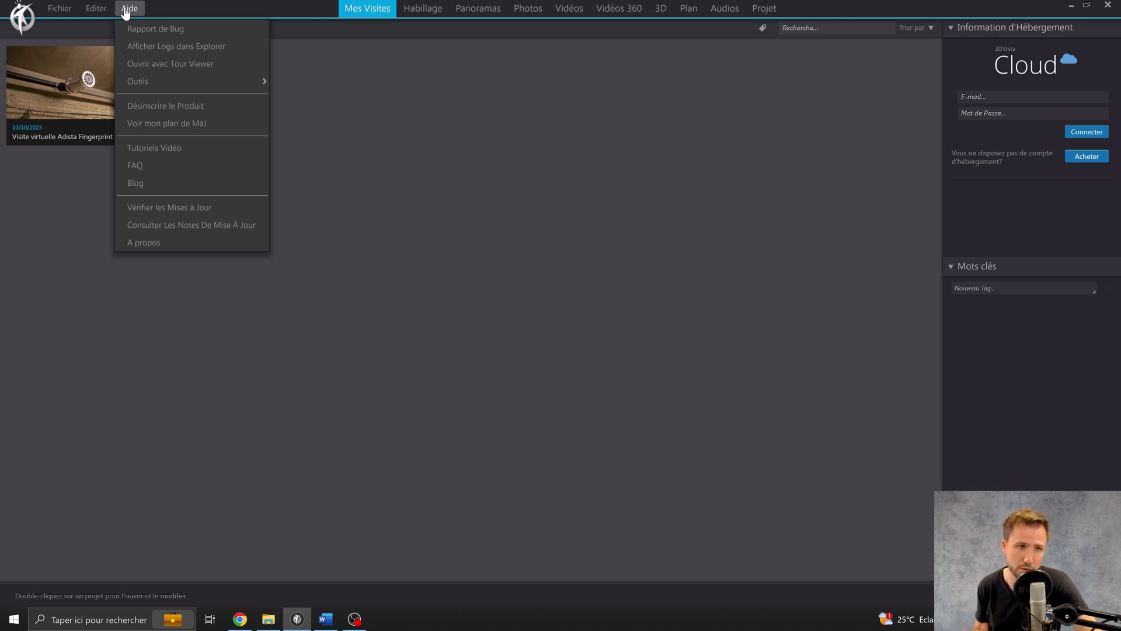
{"action": "left_click", "coordinate": [175, 29]}
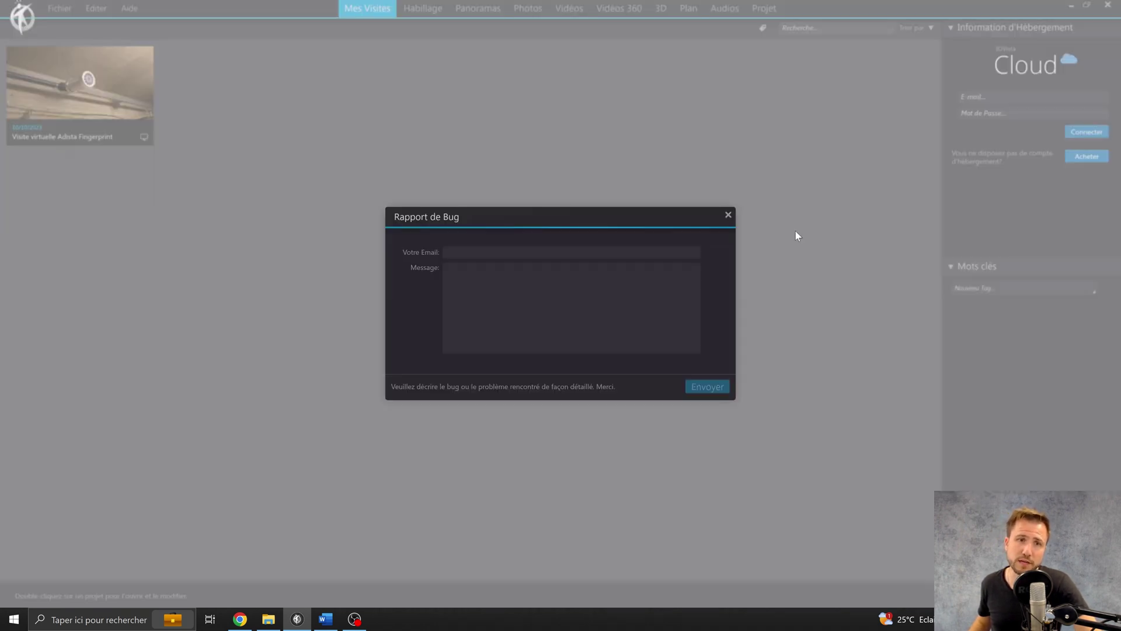
{"action": "left_click", "coordinate": [728, 216]}
{"action": "left_click", "coordinate": [133, 9]}
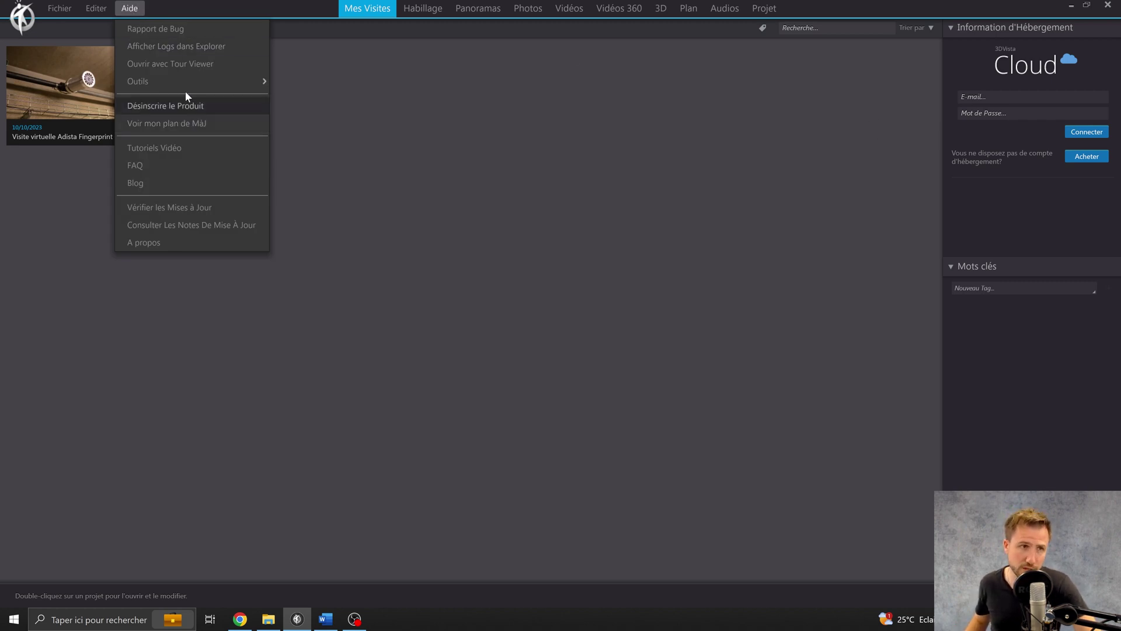
{"action": "left_click", "coordinate": [163, 27]}
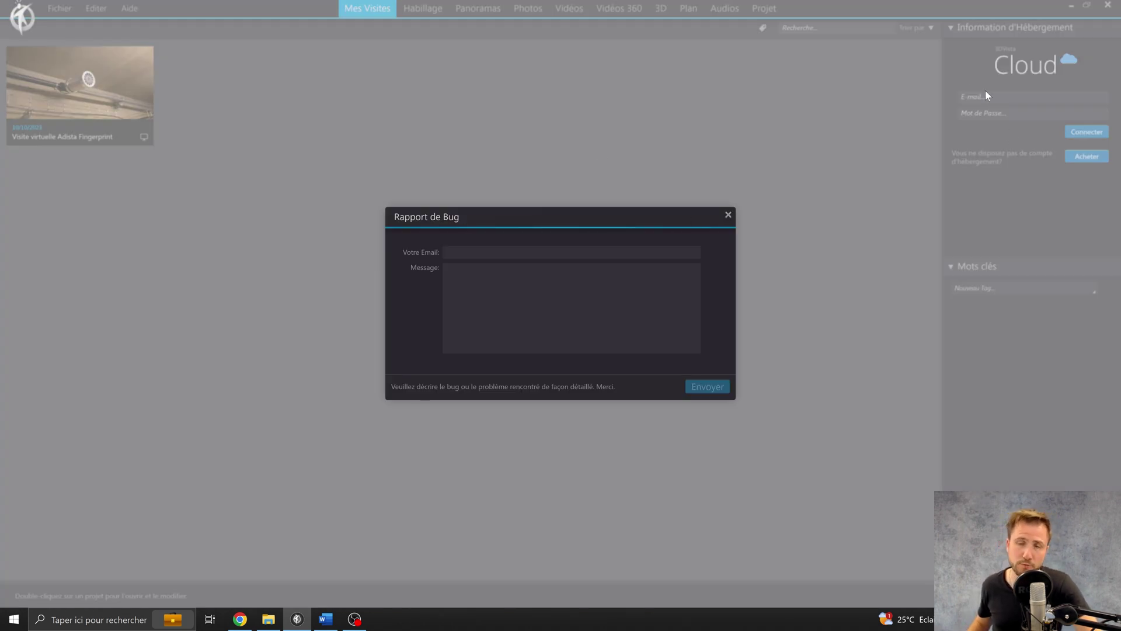
{"action": "left_click", "coordinate": [729, 216]}
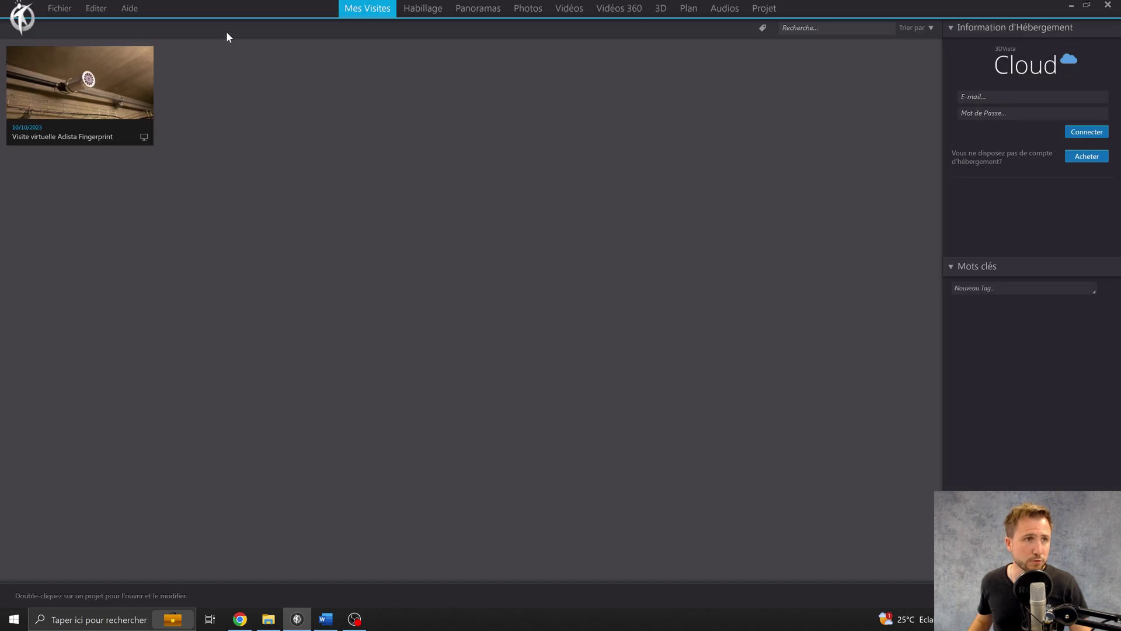
Step: Check whether an application update is available and dismiss the result
{"action": "left_click", "coordinate": [125, 9]}
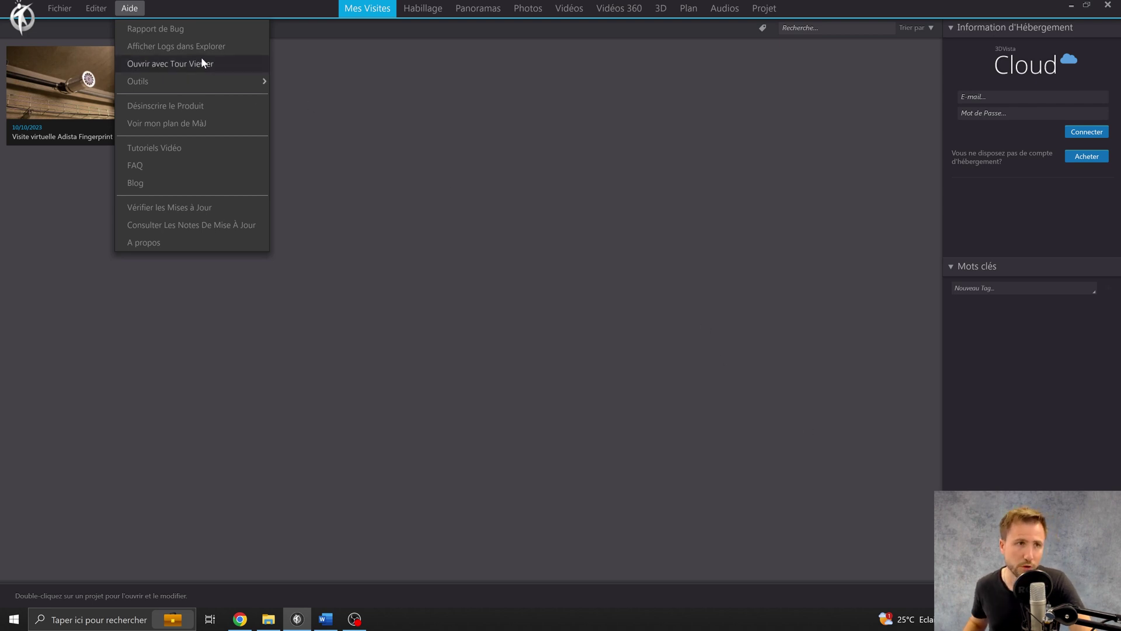
{"action": "mouse_move", "coordinate": [225, 82]}
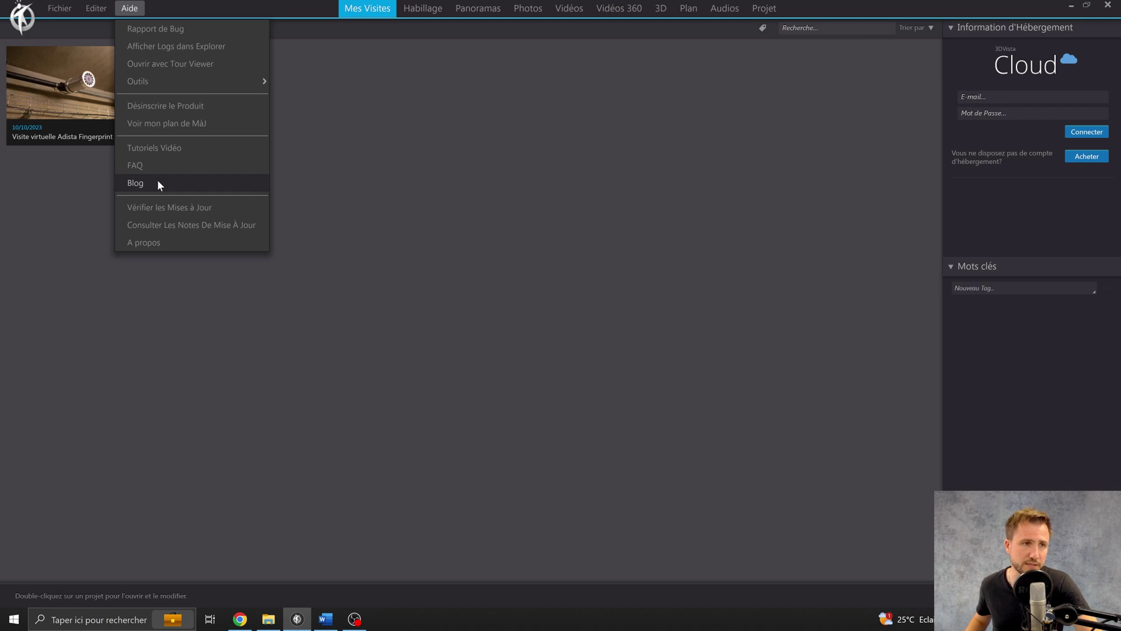
{"action": "left_click", "coordinate": [207, 209]}
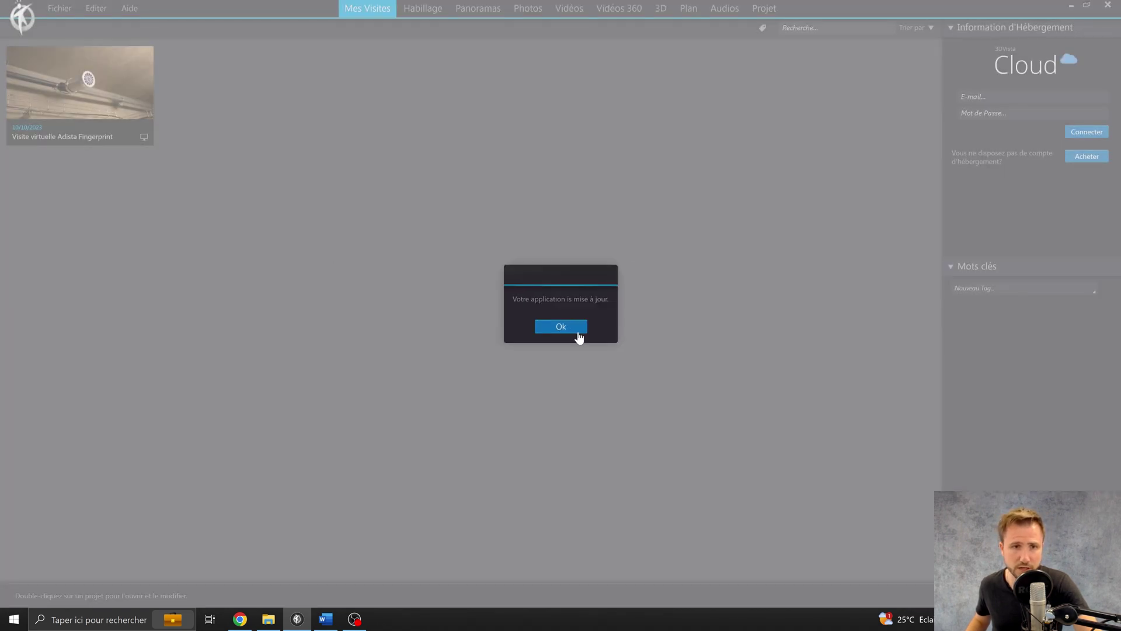
{"action": "left_click", "coordinate": [577, 329]}
Step: View the update release notes and the application's version and copyright information, closing each one
{"action": "left_click", "coordinate": [131, 8]}
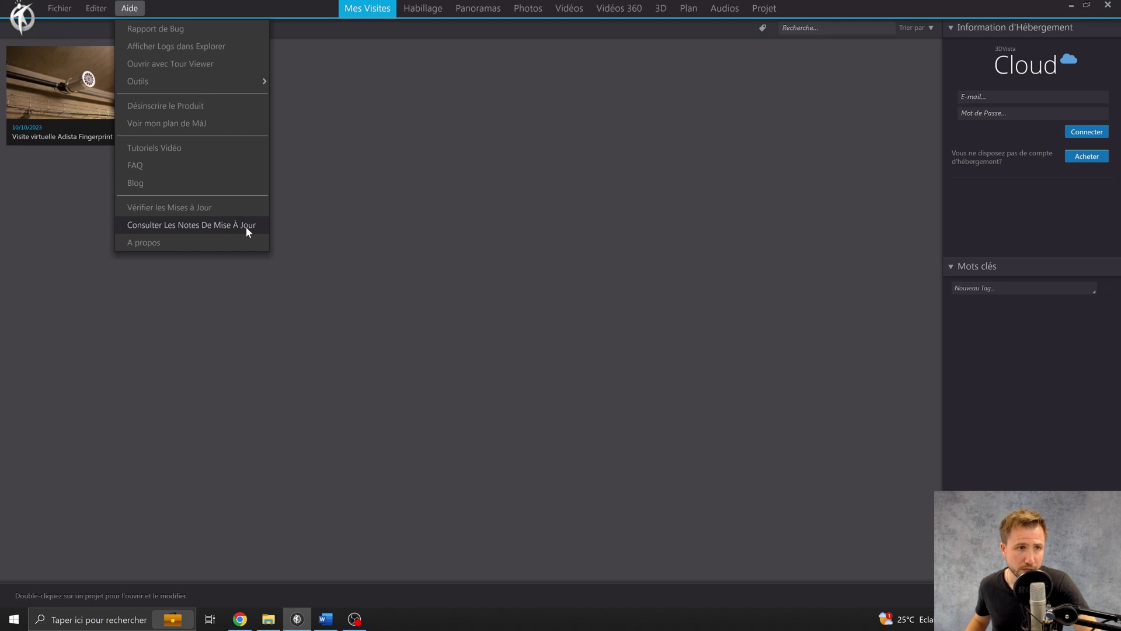
{"action": "left_click", "coordinate": [211, 228]}
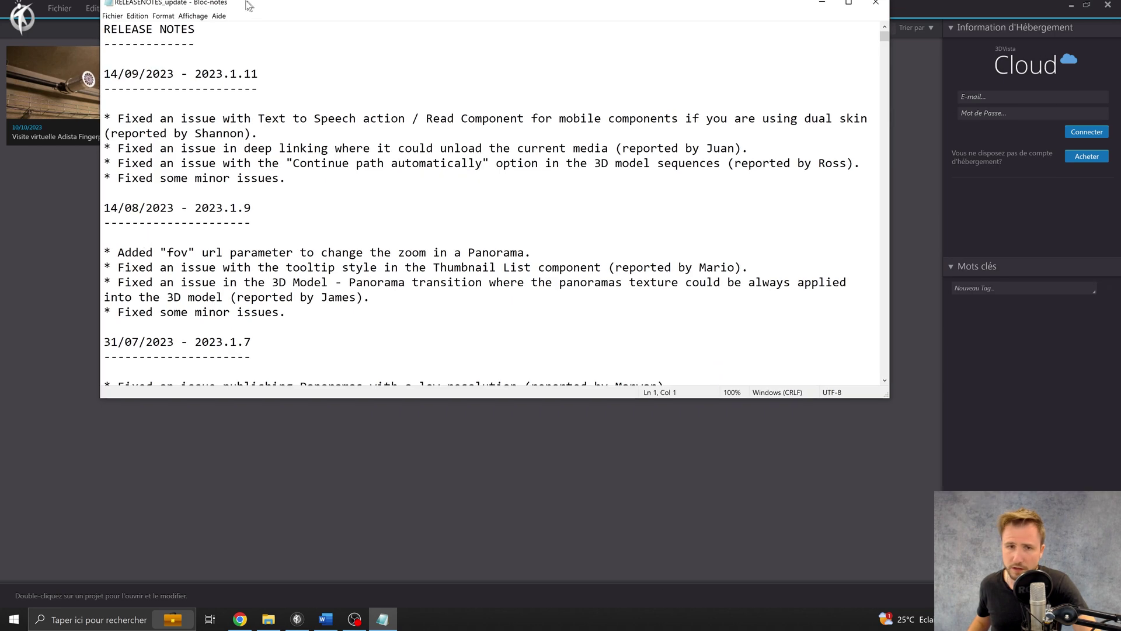
{"action": "key", "text": "alt+F4"}
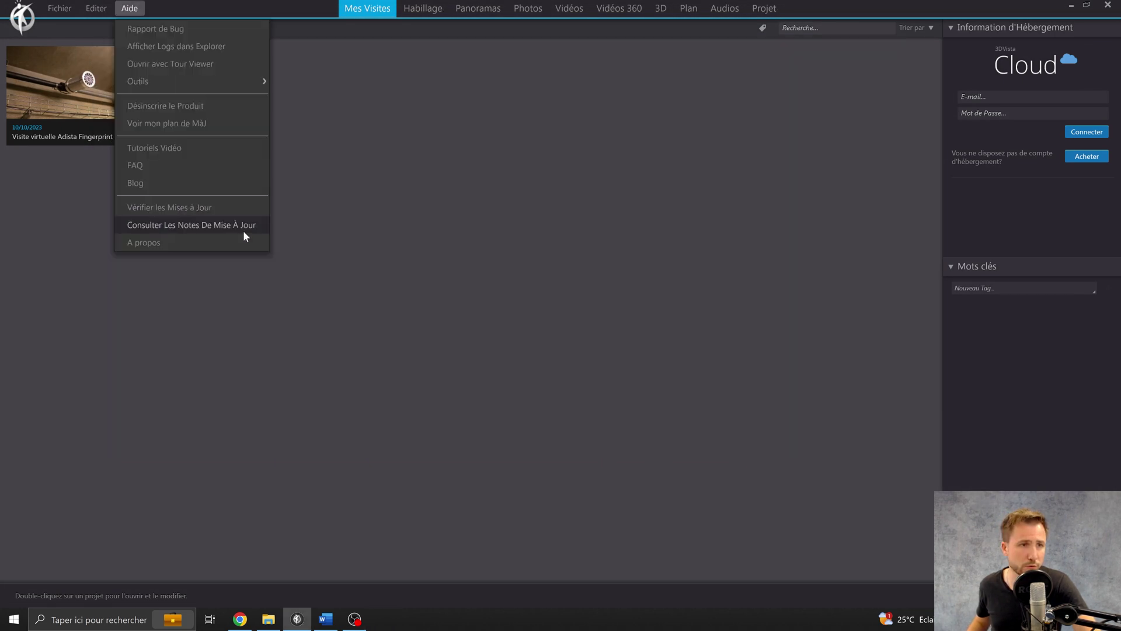
{"action": "left_click", "coordinate": [217, 240]}
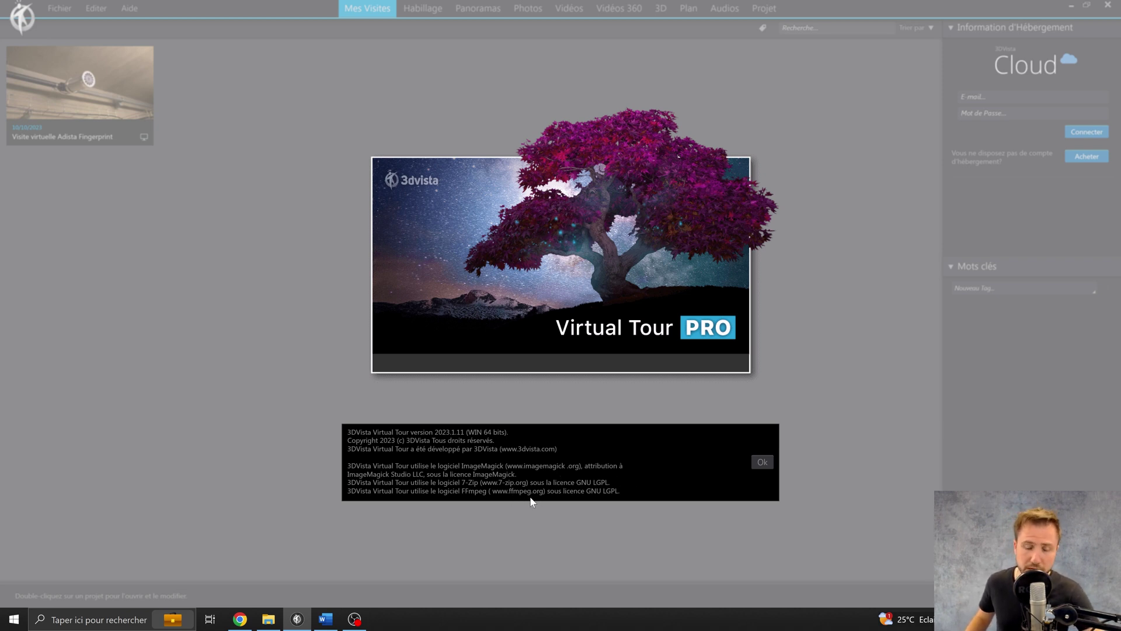
{"action": "left_click", "coordinate": [767, 462]}
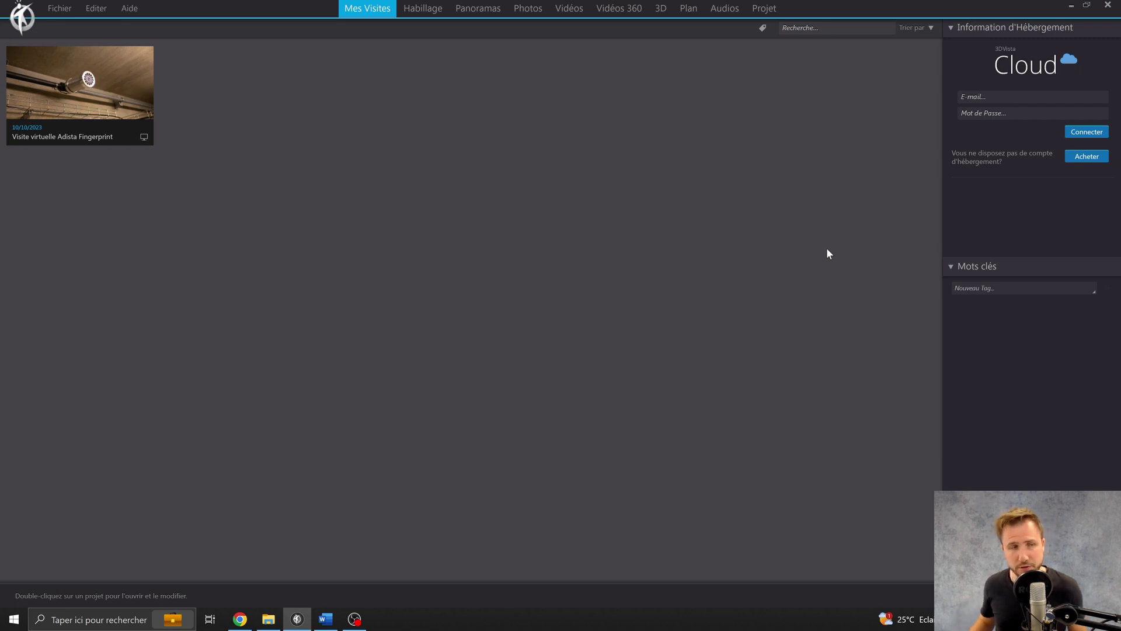
Step: Look at the project's photo album and the Panoramas section, and return to the list of tours
{"action": "left_click", "coordinate": [527, 8]}
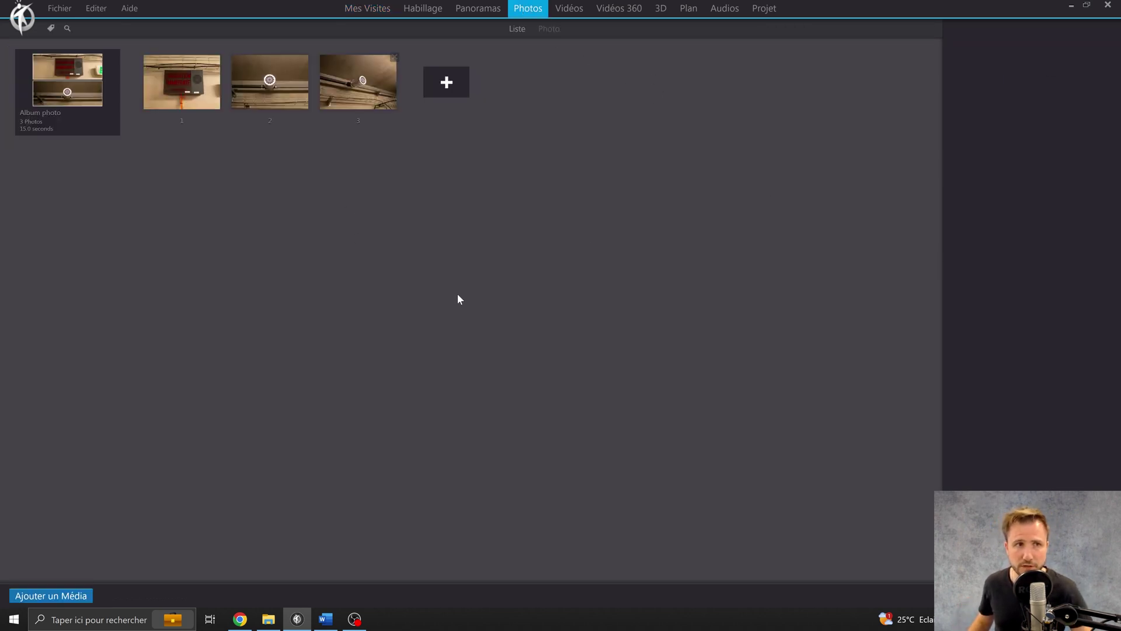
{"action": "left_click", "coordinate": [478, 8]}
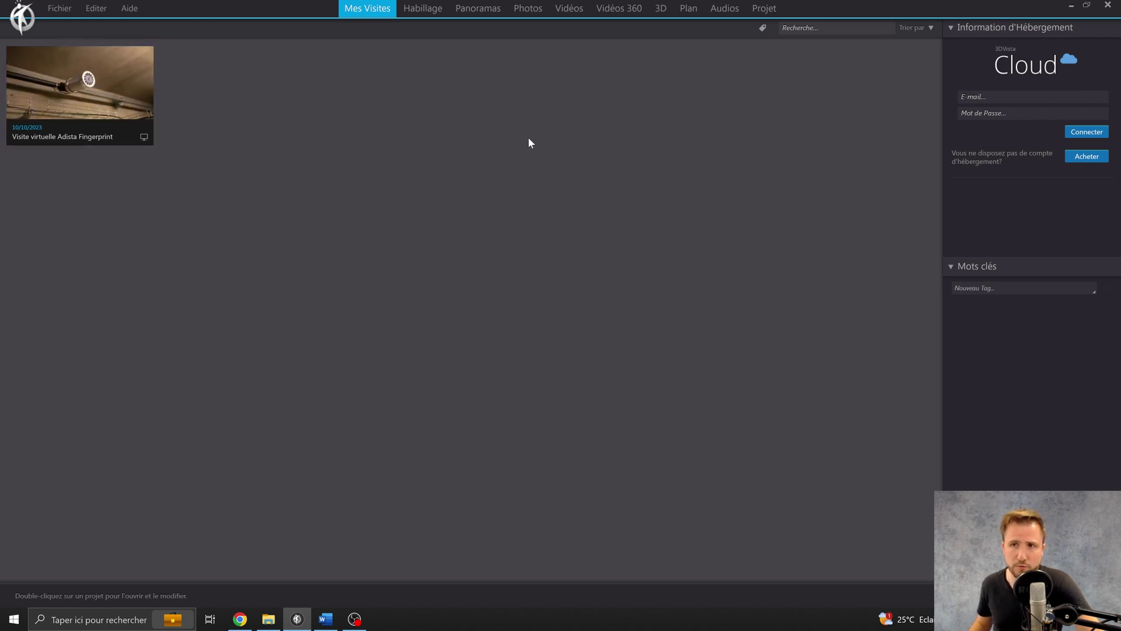
{"action": "mouse_move", "coordinate": [80, 85]}
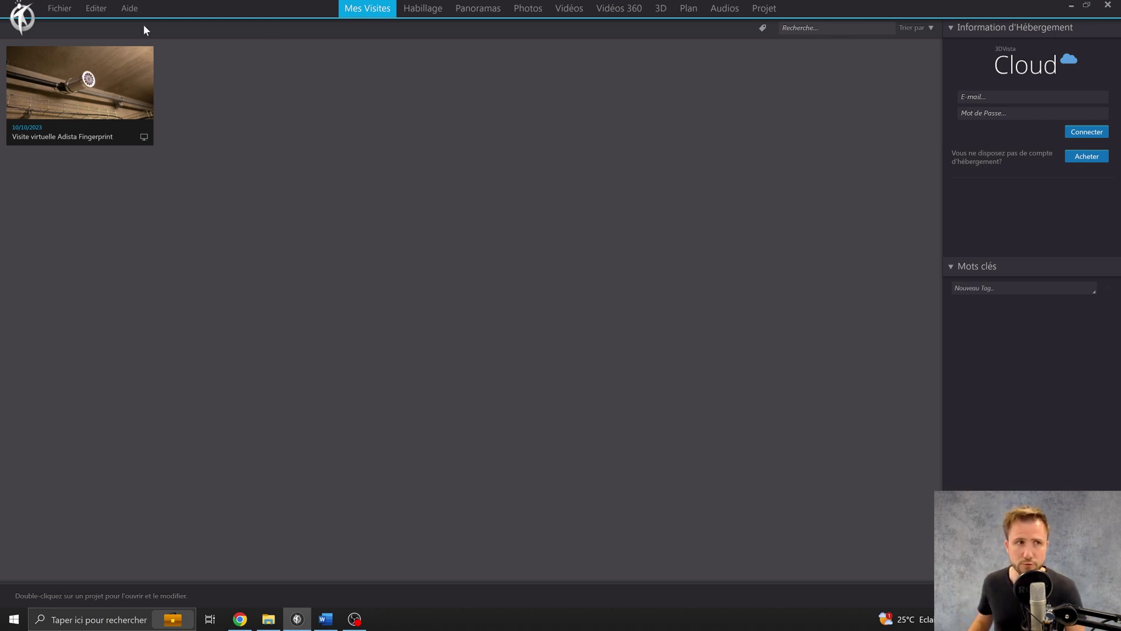
{"action": "left_click", "coordinate": [796, 28]}
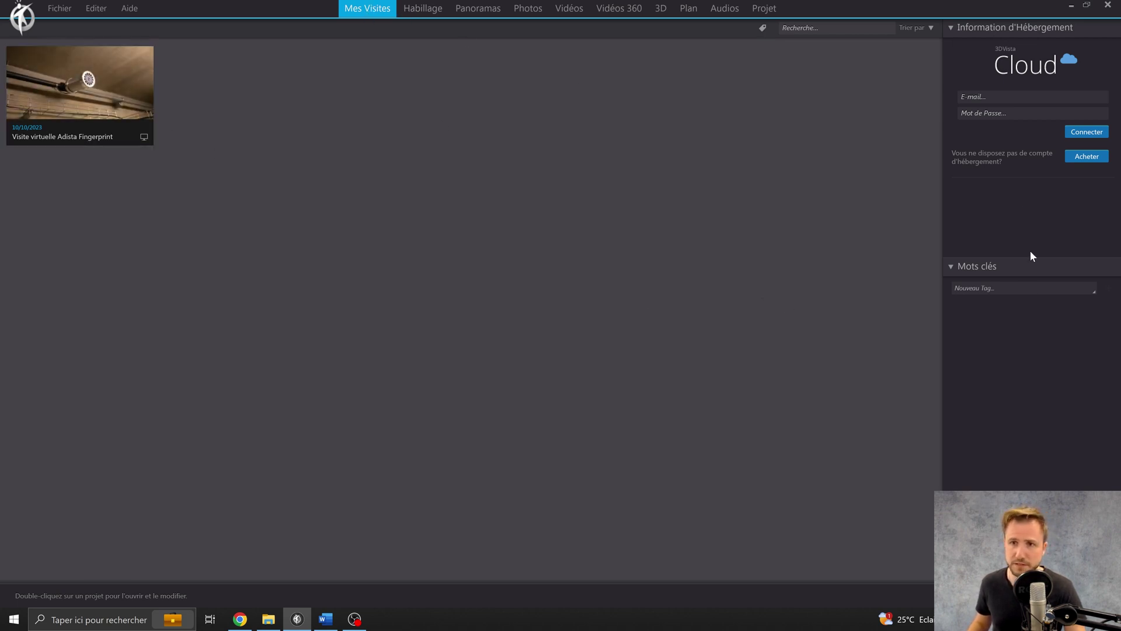
Step: Collapse and re-expand the Information d'Hébergement and Mots clés sections beside the tour list
{"action": "left_click", "coordinate": [952, 31]}
{"action": "left_click", "coordinate": [952, 46]}
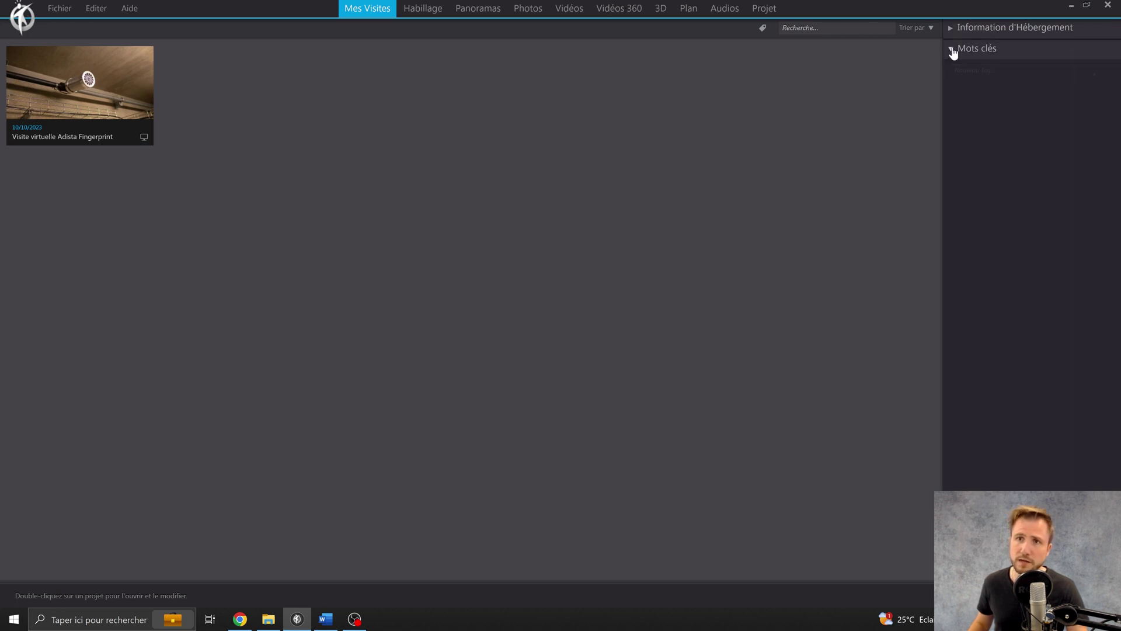
{"action": "left_click", "coordinate": [953, 49]}
{"action": "left_click", "coordinate": [951, 29]}
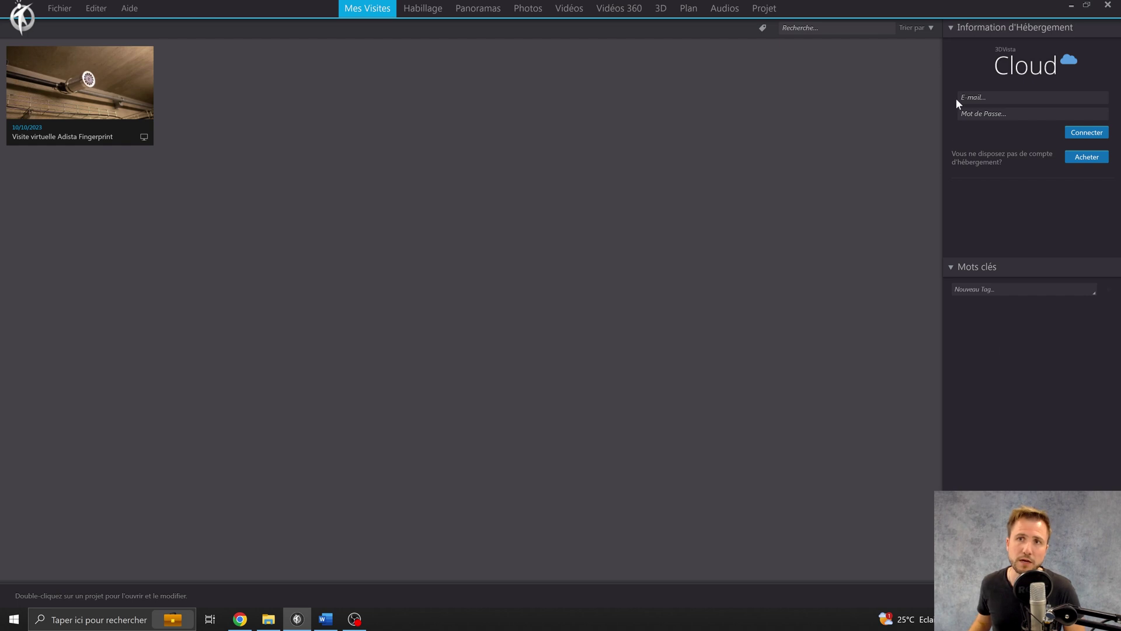
{"action": "left_click", "coordinate": [950, 29]}
{"action": "left_click", "coordinate": [951, 51]}
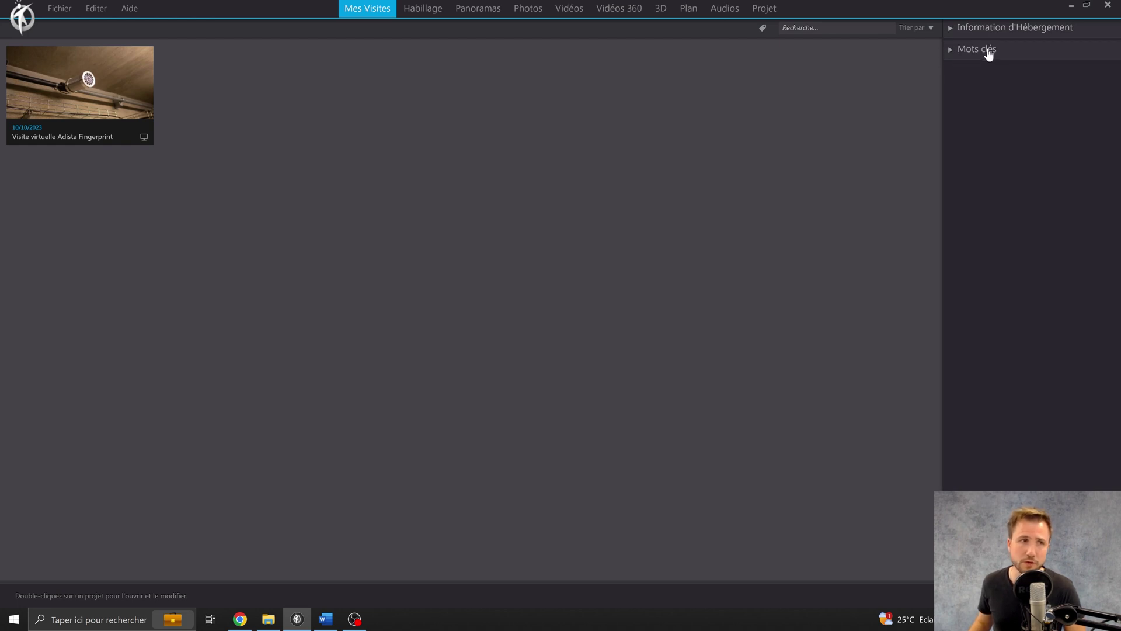
{"action": "left_click", "coordinate": [1001, 35]}
{"action": "left_click", "coordinate": [972, 269]}
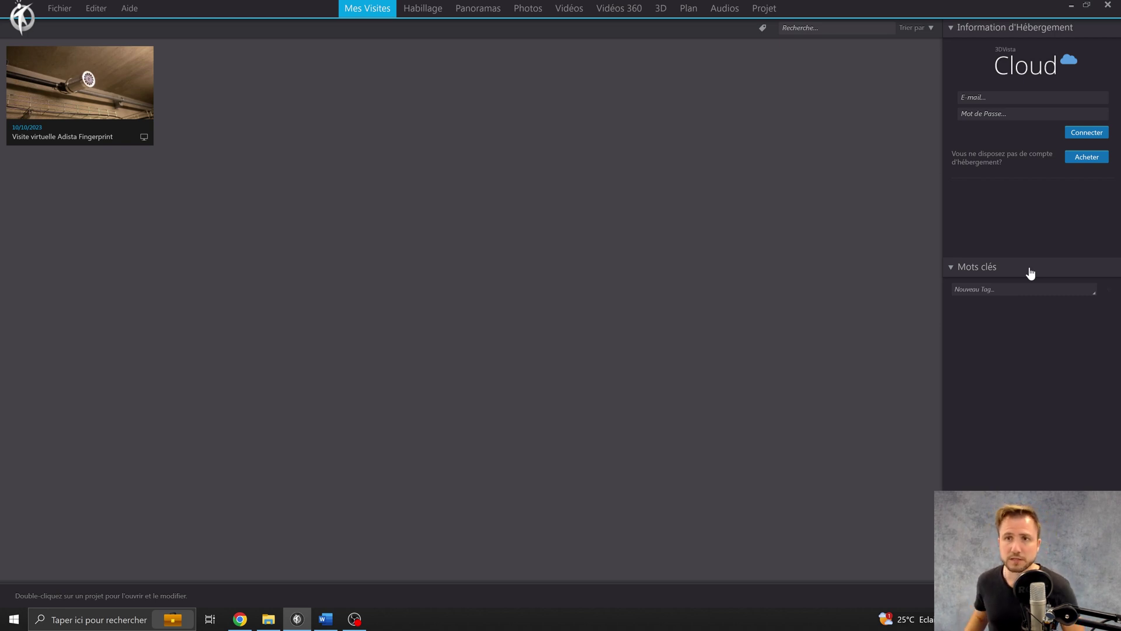
Step: Examine the email and password fields of the 3DVista Cloud login, leave them empty, and deselect the tour
{"action": "left_click", "coordinate": [993, 97]}
{"action": "left_click", "coordinate": [1002, 114]}
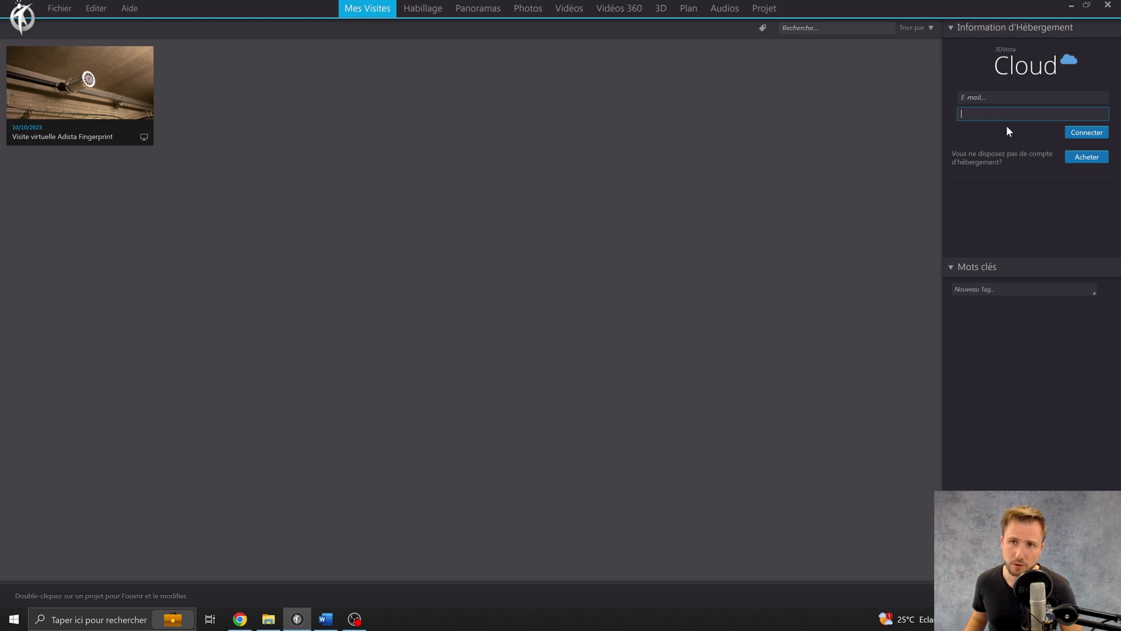
{"action": "left_click", "coordinate": [1000, 97]}
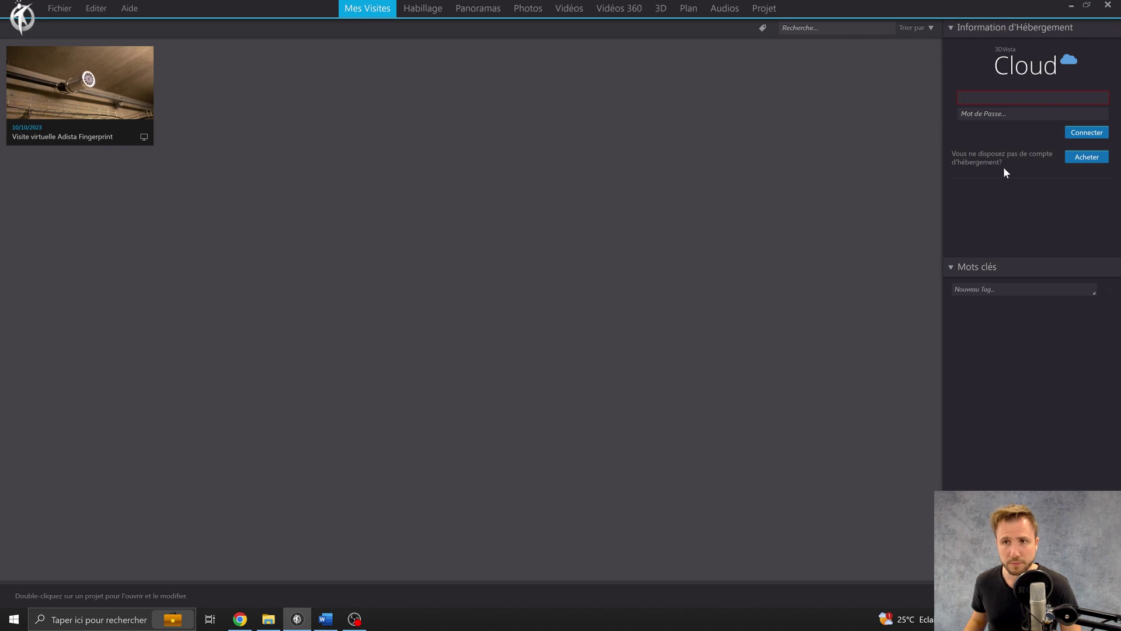
{"action": "left_click", "coordinate": [929, 256]}
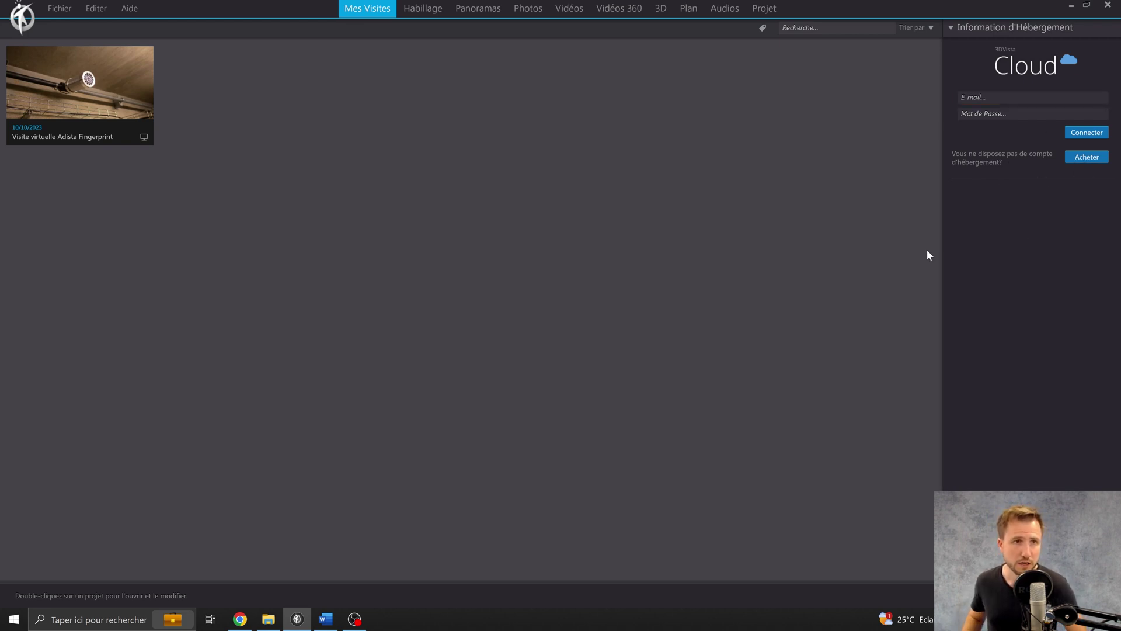
Step: Look at the Habillage section, collapsing and re-expanding its Propriétés d'Habillage and Eléments groups and briefly expanding the MENU DEROULANT element
{"action": "left_click", "coordinate": [422, 12]}
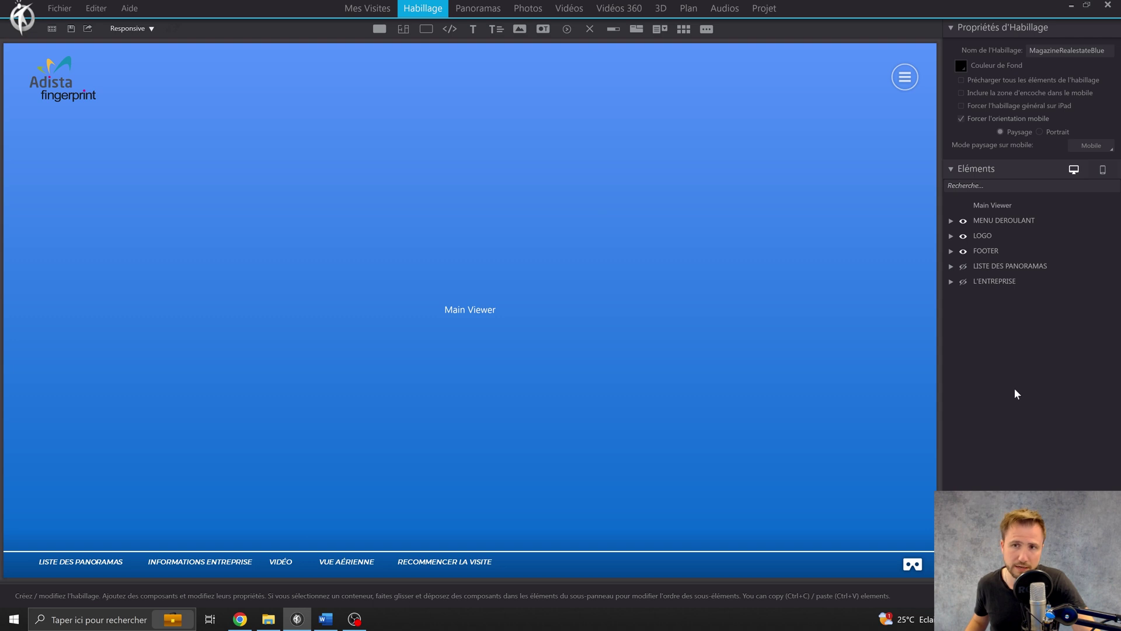
{"action": "left_click", "coordinate": [951, 169]}
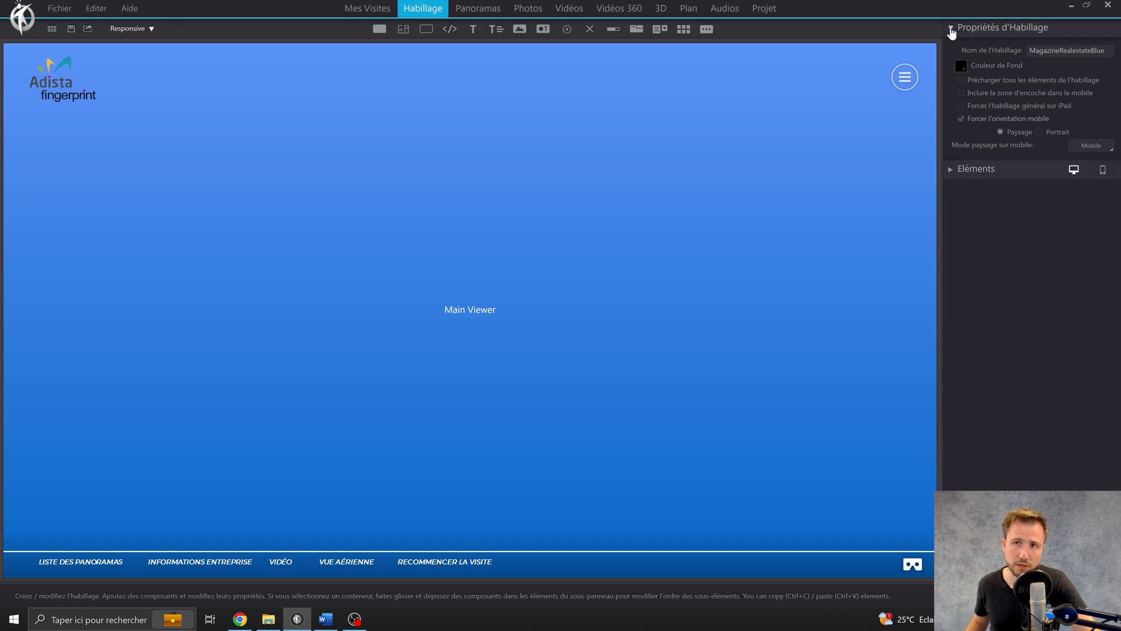
{"action": "left_click", "coordinate": [951, 28]}
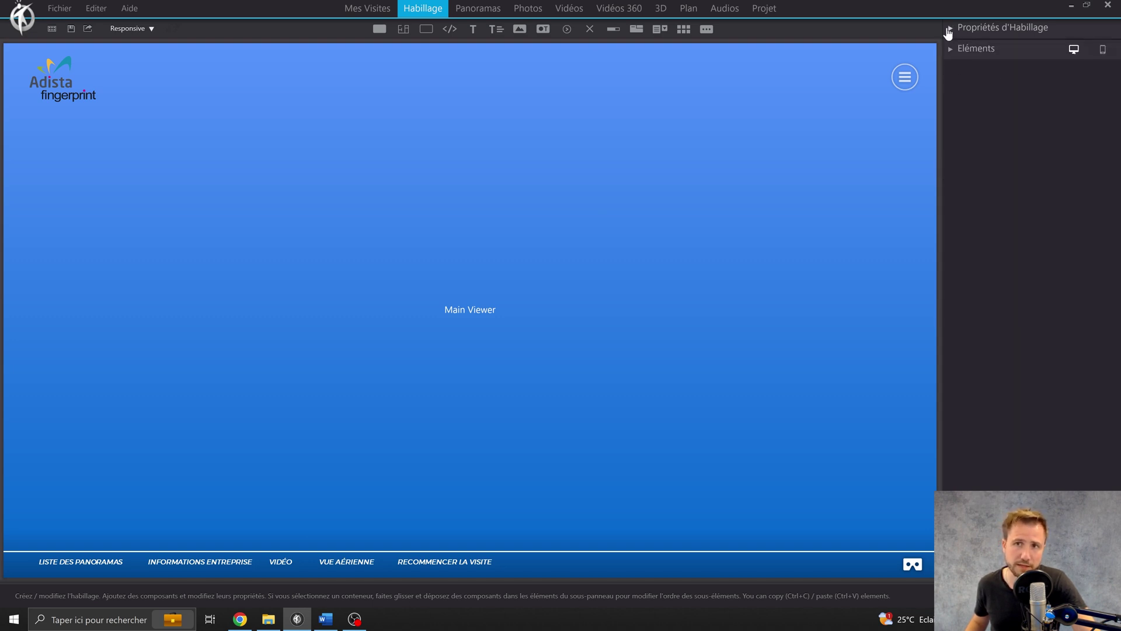
{"action": "left_click", "coordinate": [949, 30]}
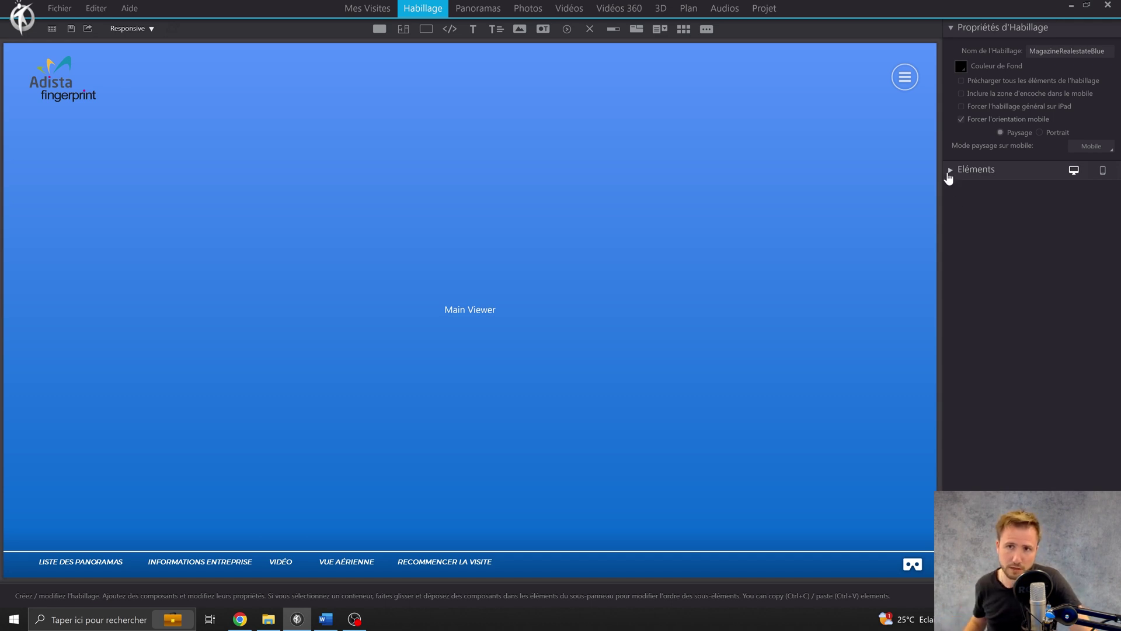
{"action": "left_click", "coordinate": [950, 171]}
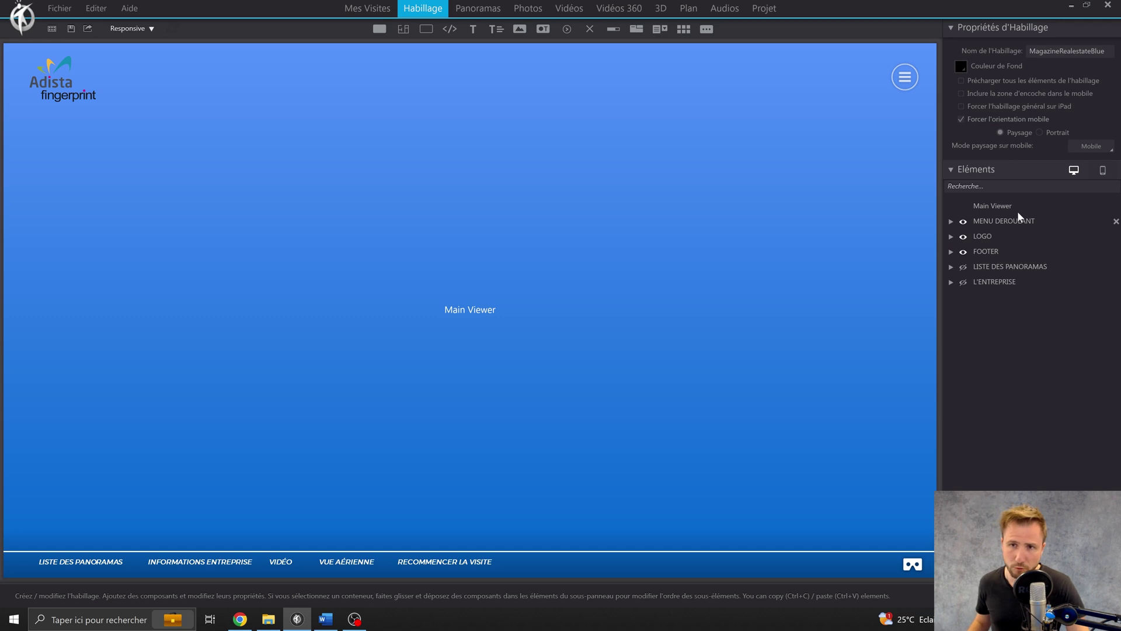
{"action": "left_click", "coordinate": [952, 222]}
{"action": "left_click", "coordinate": [952, 221]}
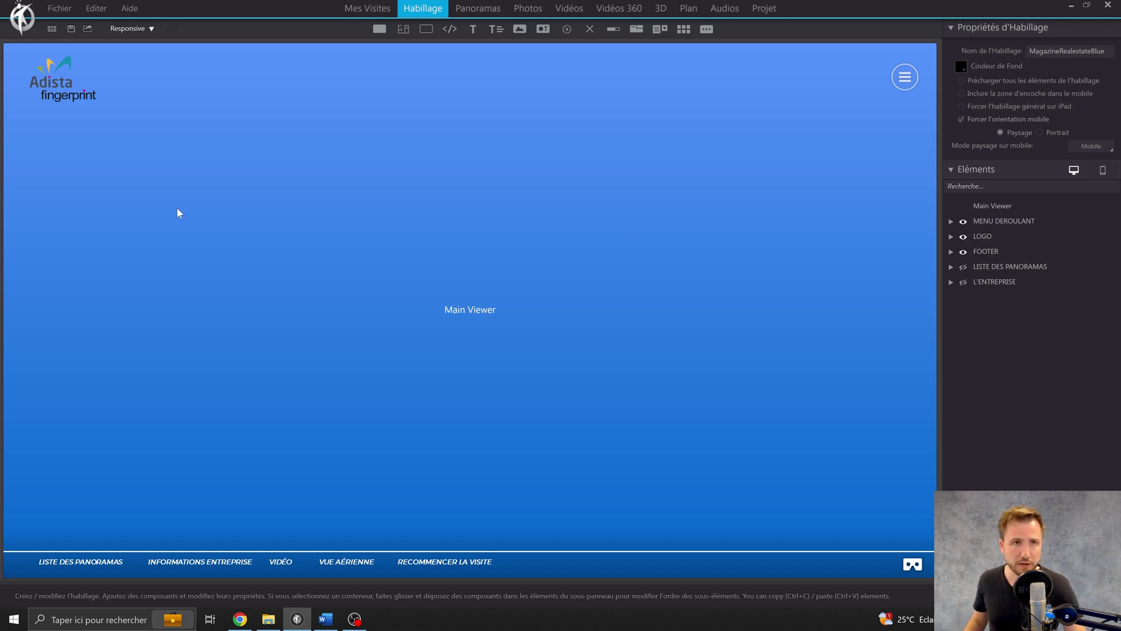
Step: View the Panoramas, Photos, Vidéos, Vidéos 360, 3D, Plan and Audios sections, revisiting Panoramas before returning to Audios
{"action": "left_click", "coordinate": [483, 13]}
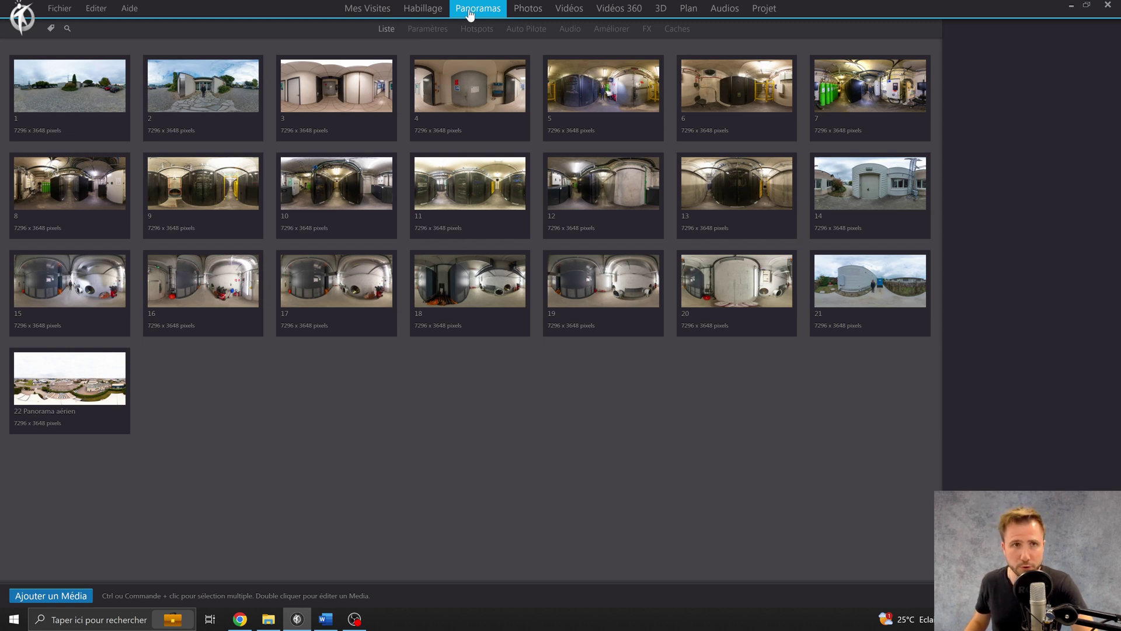
{"action": "left_click", "coordinate": [533, 11]}
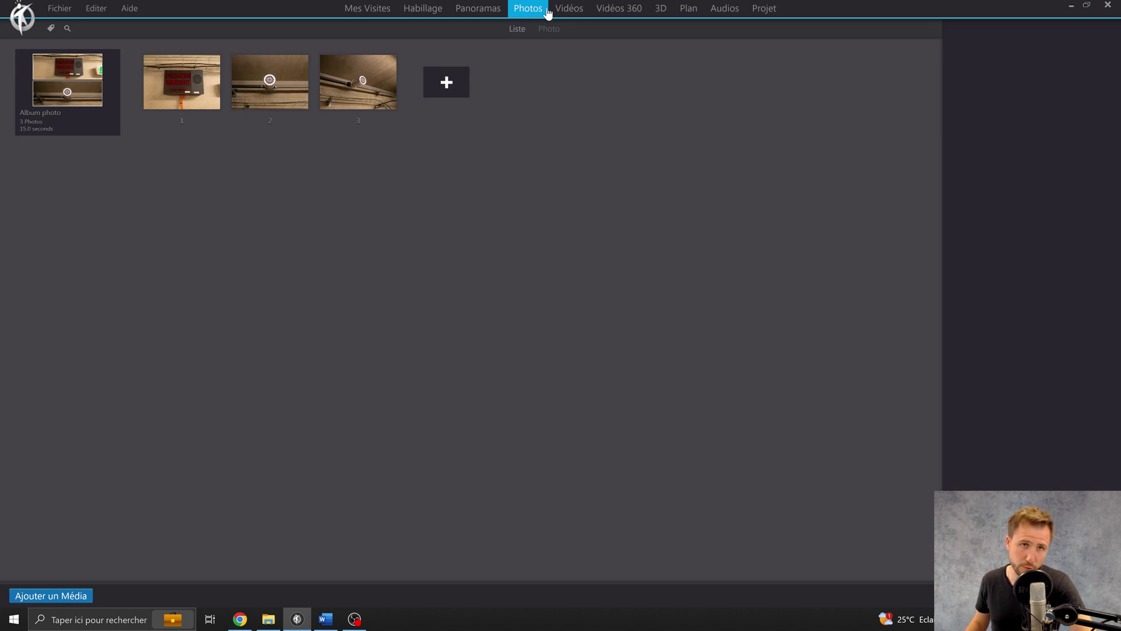
{"action": "left_click", "coordinate": [565, 14]}
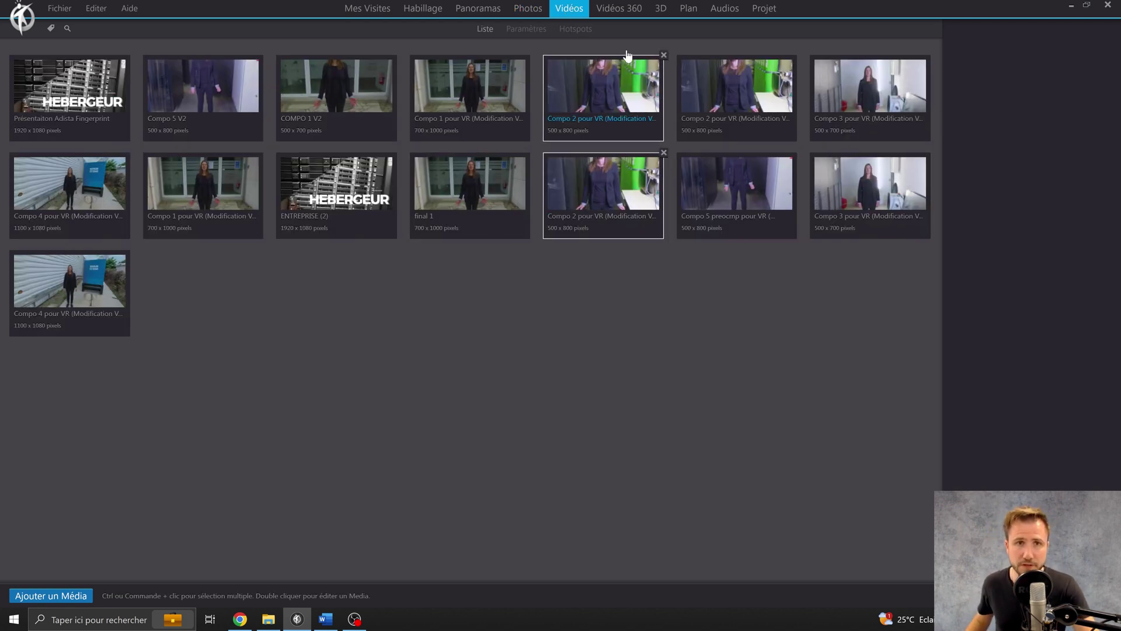
{"action": "left_click", "coordinate": [624, 11]}
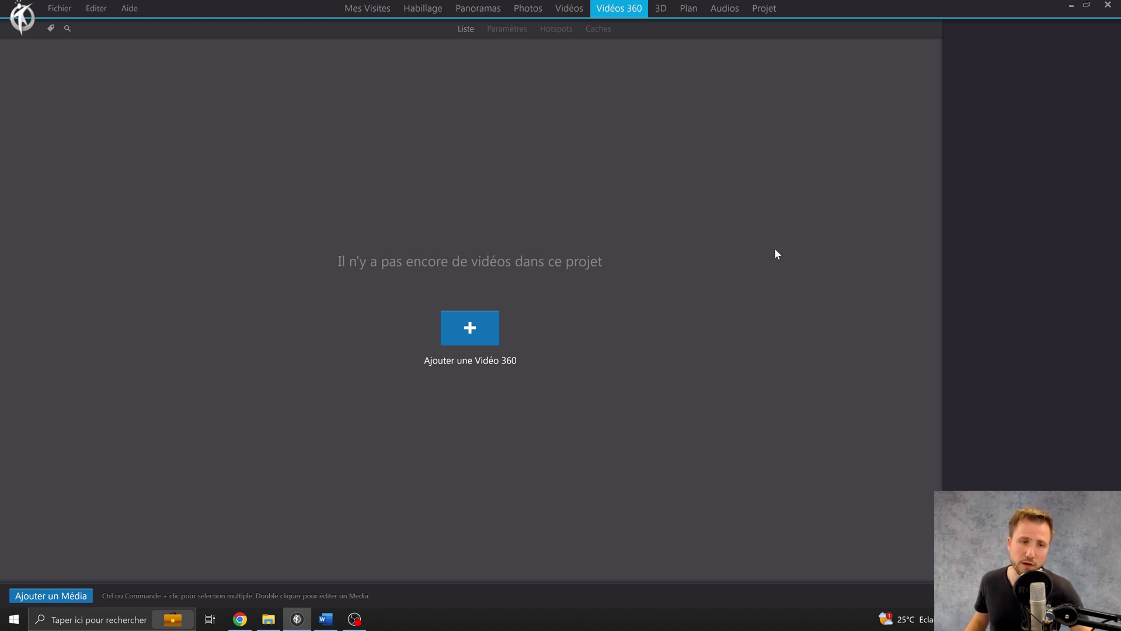
{"action": "left_click", "coordinate": [660, 8]}
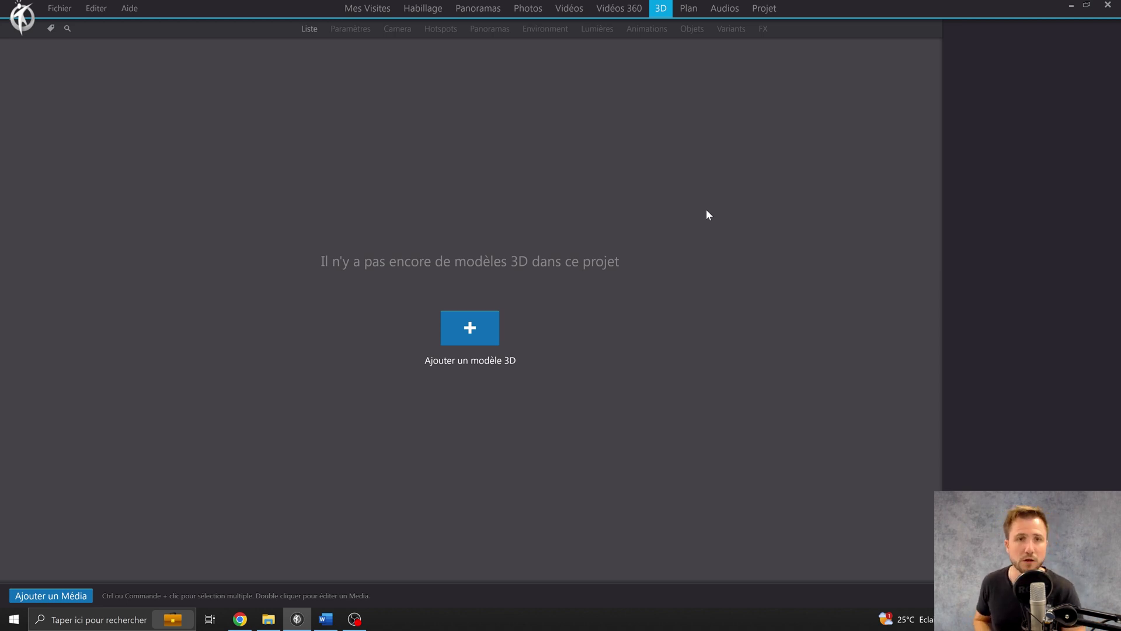
{"action": "left_click", "coordinate": [687, 10]}
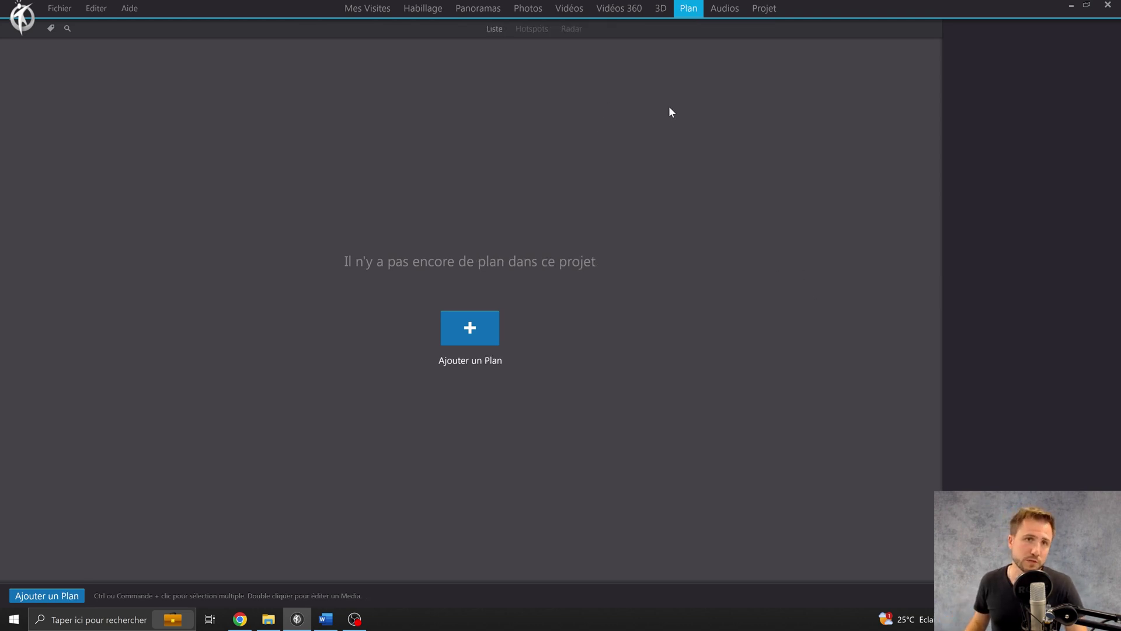
{"action": "left_click", "coordinate": [723, 10]}
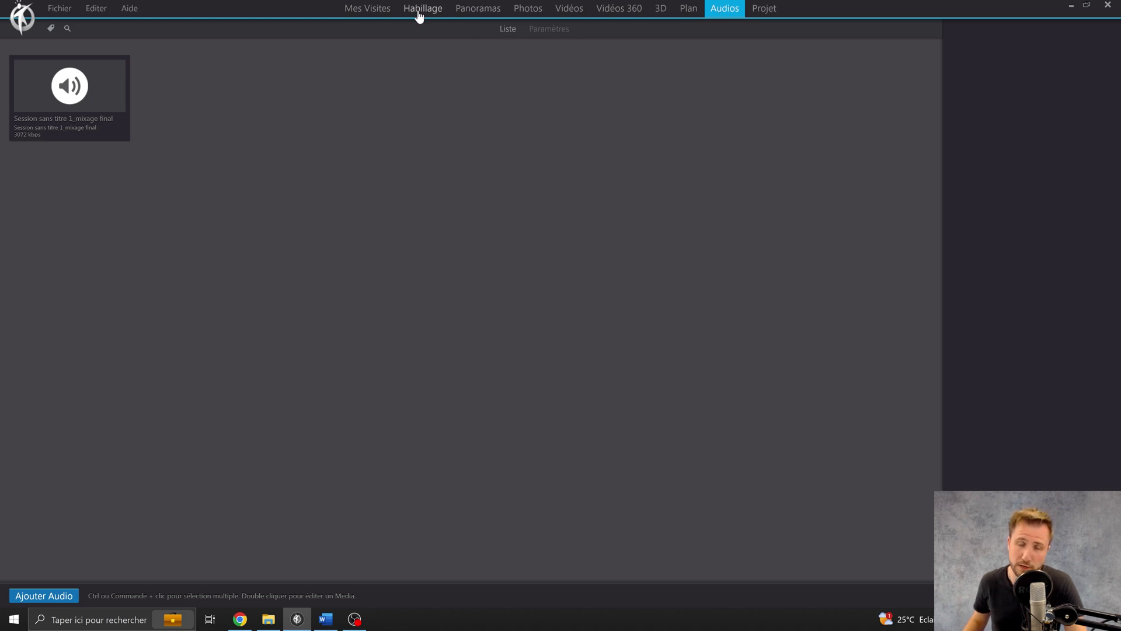
{"action": "left_click", "coordinate": [478, 10]}
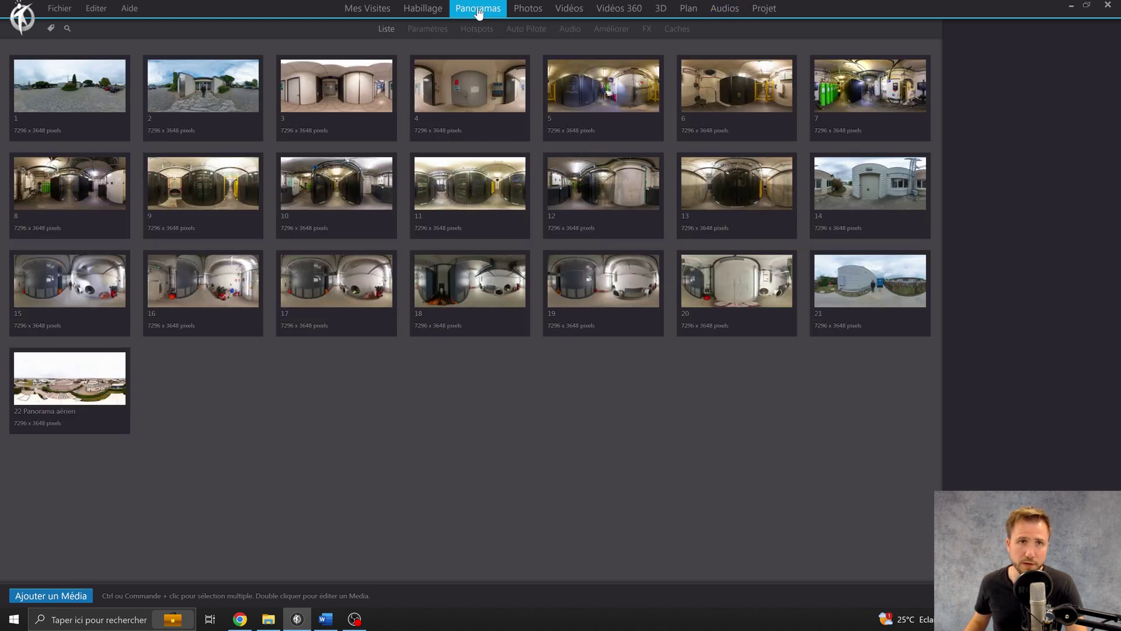
{"action": "left_click", "coordinate": [722, 11]}
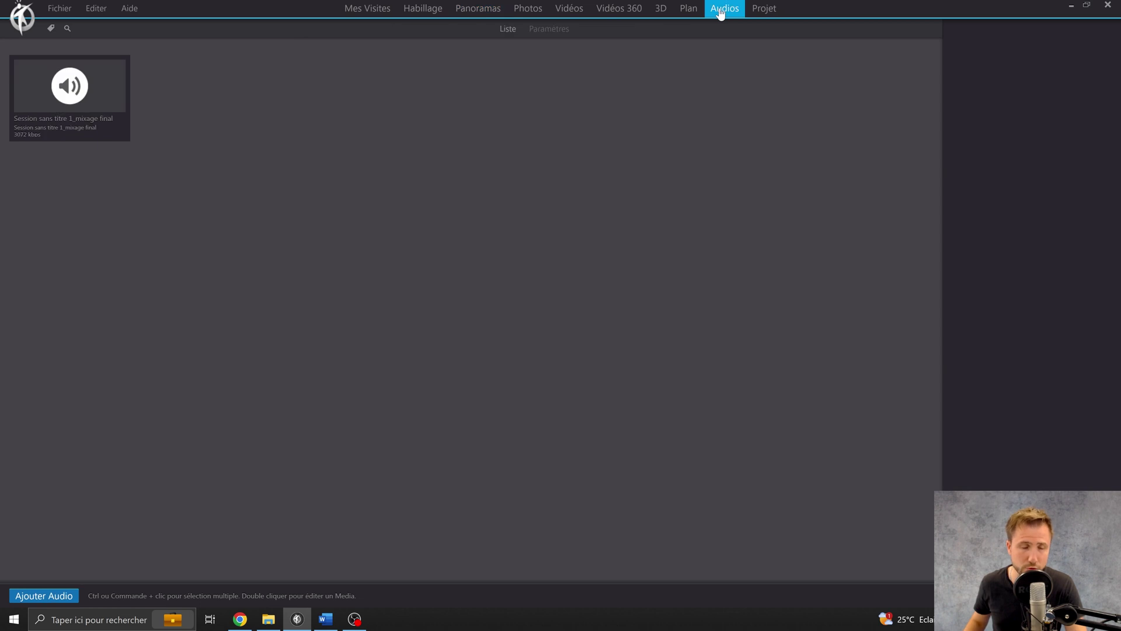
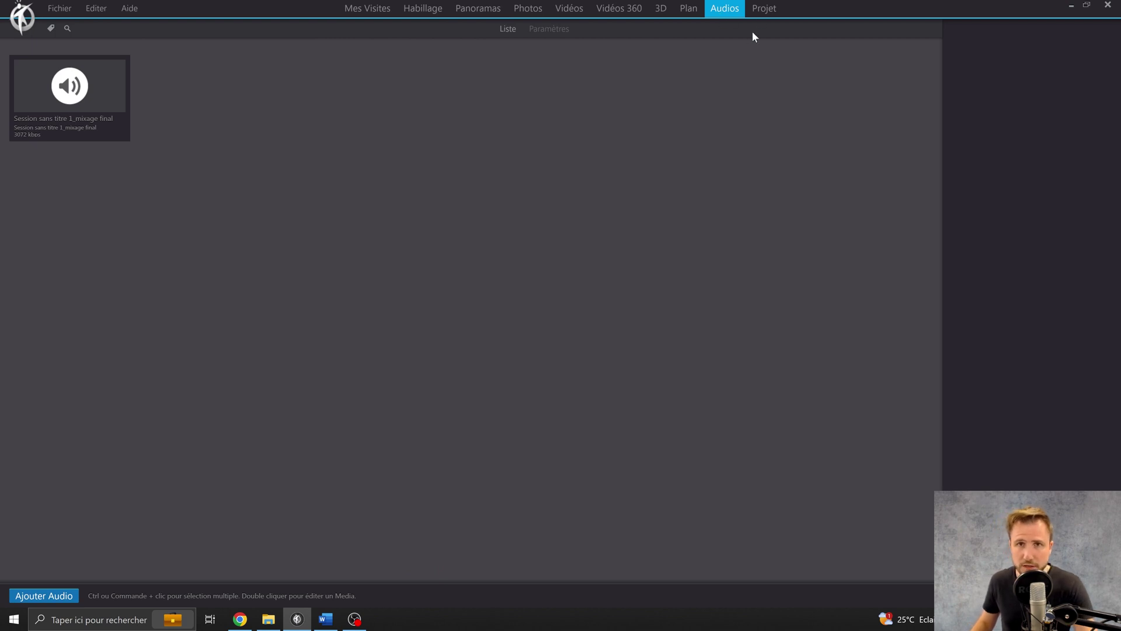
Step: Look through the Projet section's playlist and general settings, checking back on the photo album and selecting individual panoramas
{"action": "left_click", "coordinate": [765, 10]}
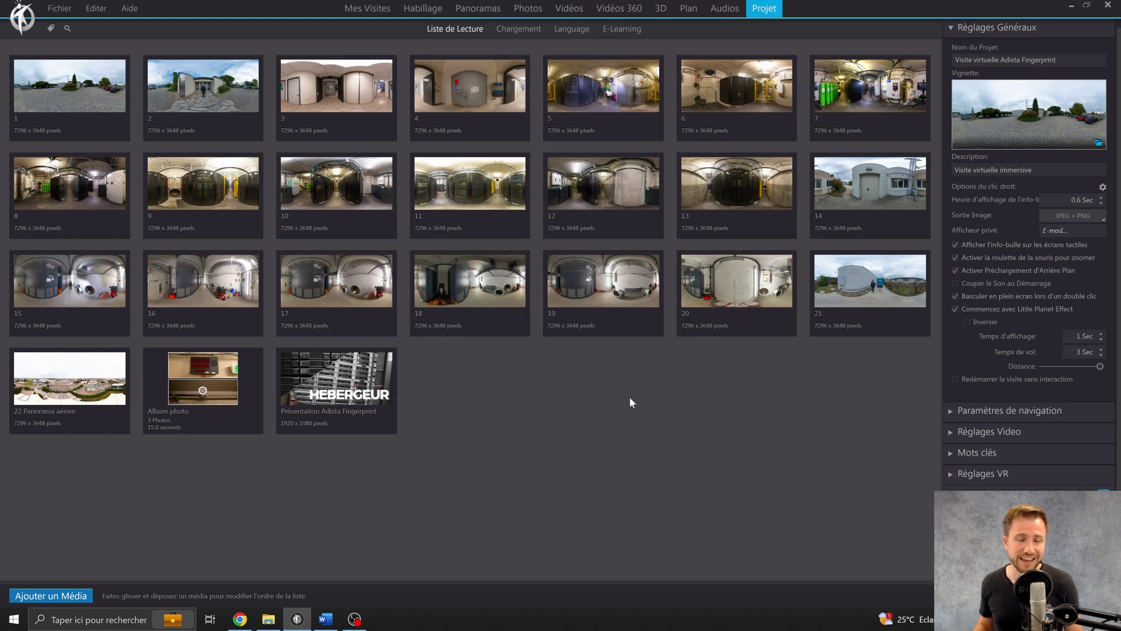
{"action": "left_click", "coordinate": [529, 9]}
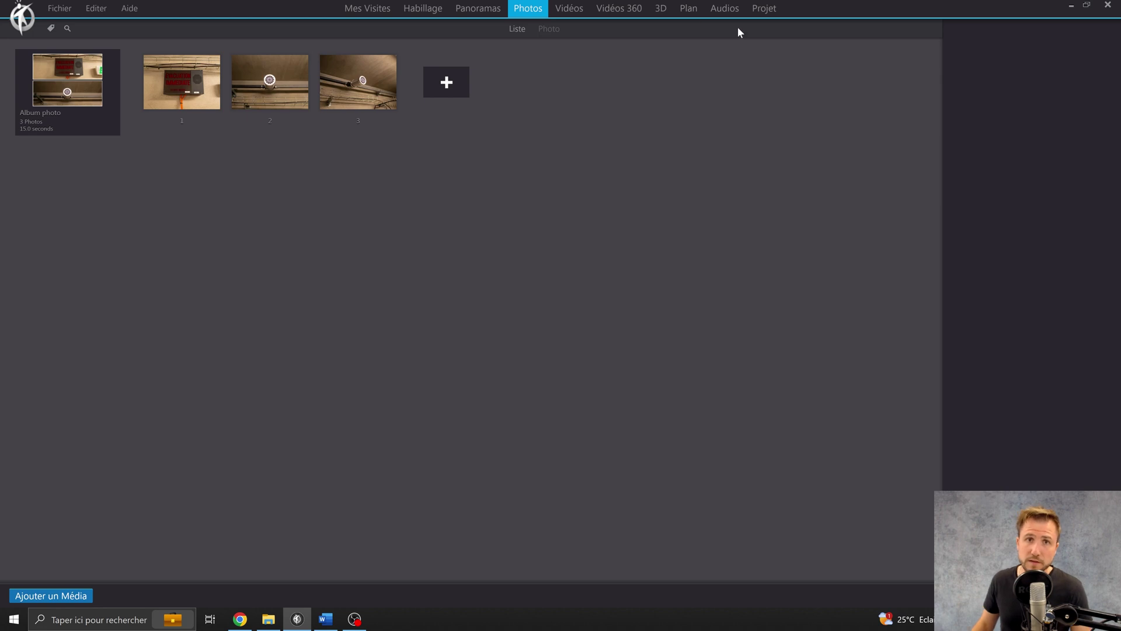
{"action": "left_click", "coordinate": [764, 10]}
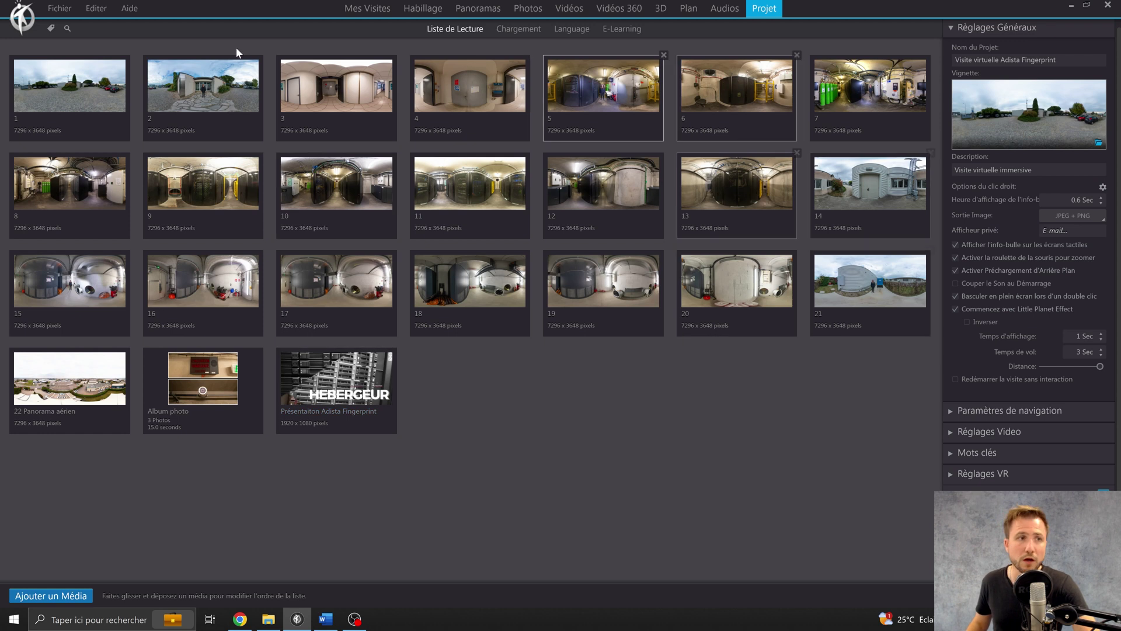
{"action": "left_click", "coordinate": [51, 81]}
{"action": "left_click", "coordinate": [218, 94]}
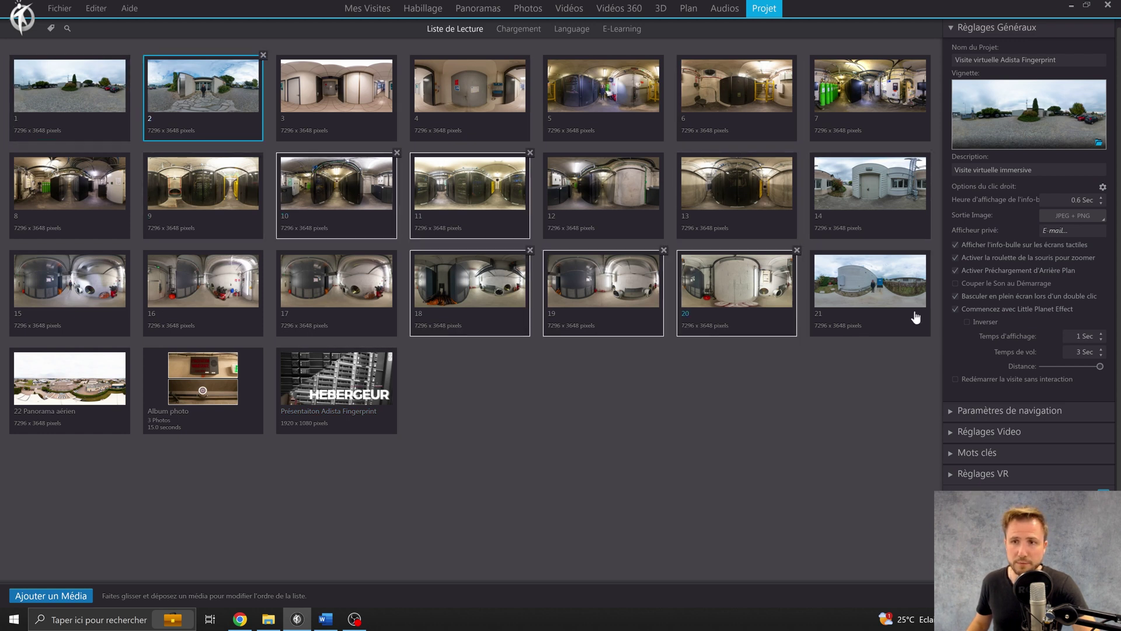
{"action": "left_click", "coordinate": [390, 108]}
{"action": "left_click", "coordinate": [459, 104]}
{"action": "left_click", "coordinate": [373, 105]}
{"action": "scroll", "coordinate": [1030, 227], "scroll_direction": "down", "scroll_amount": 1}
{"action": "scroll", "coordinate": [1026, 403], "scroll_direction": "up", "scroll_amount": 1}
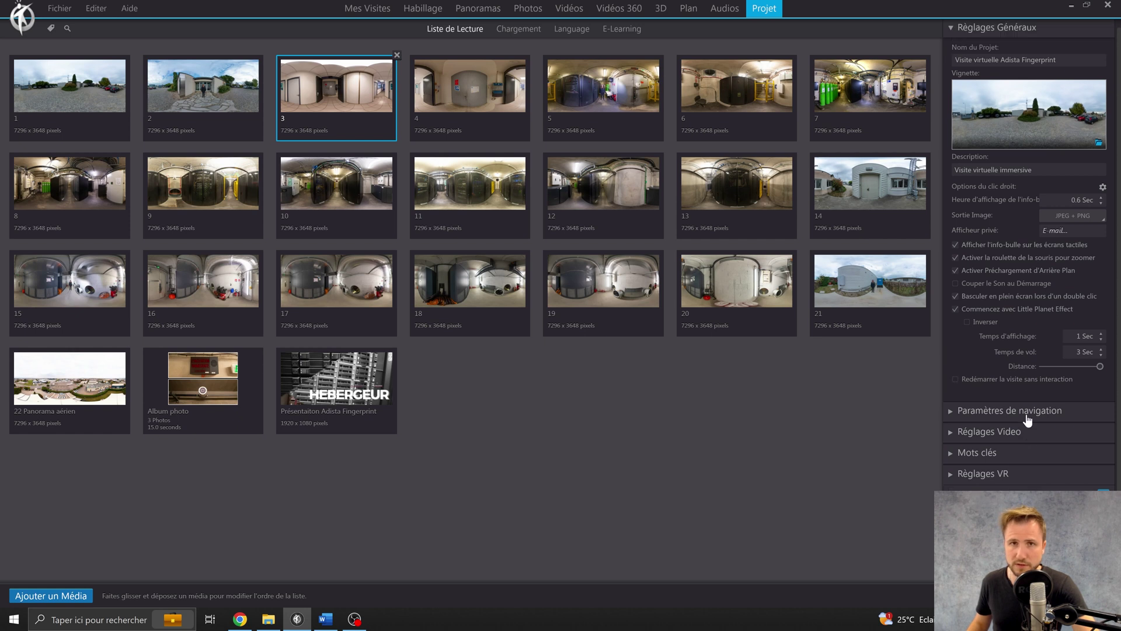
Step: Move panorama 3 to the start of the project's playlist, and put it back after panorama 2
{"action": "left_click", "coordinate": [412, 95]}
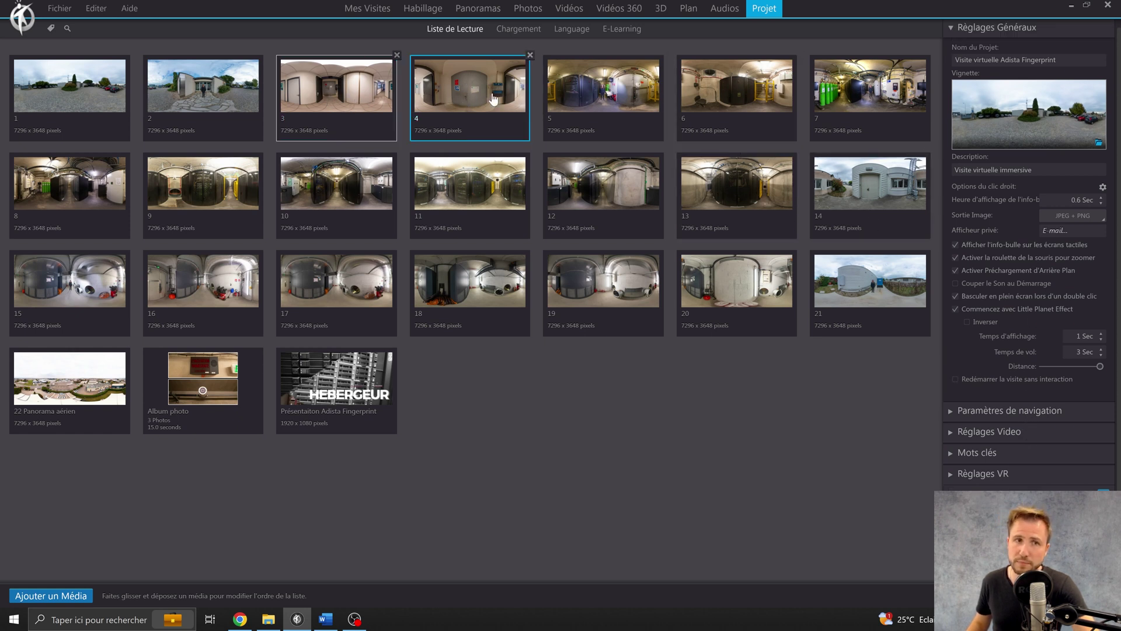
{"action": "left_click", "coordinate": [370, 99]}
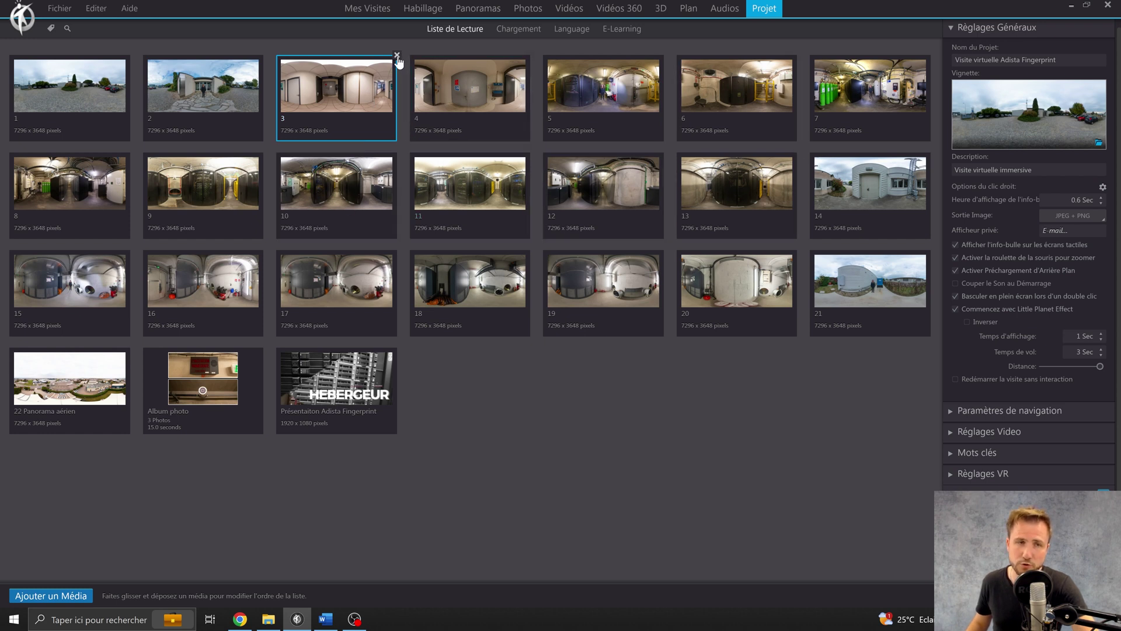
{"action": "left_click_drag", "start_coordinate": [354, 102], "coordinate": [108, 109]}
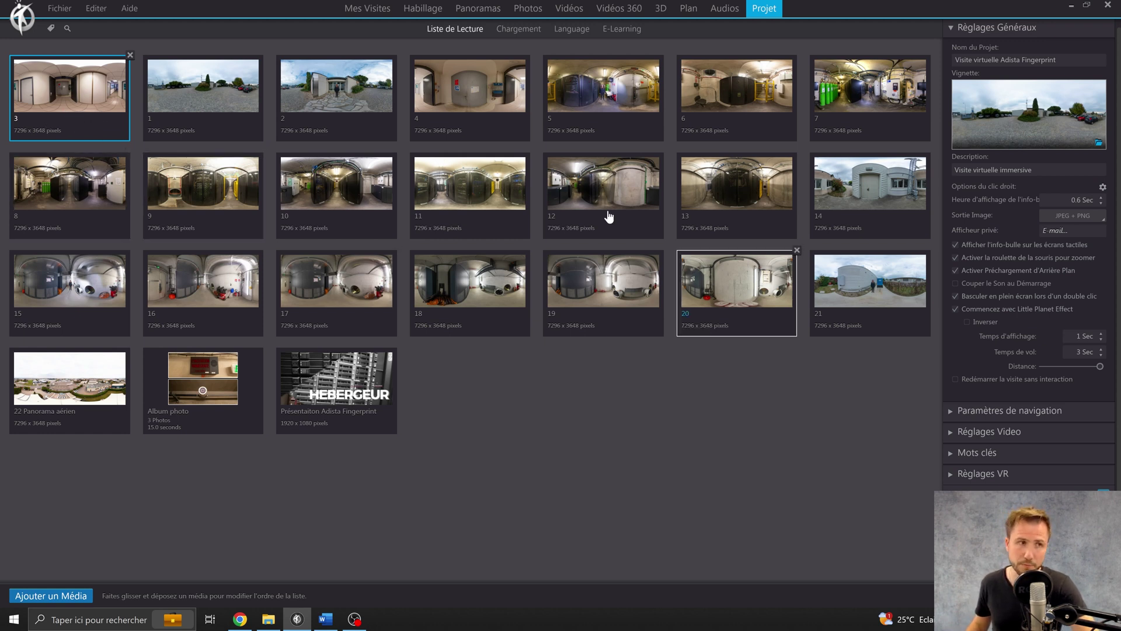
{"action": "left_click_drag", "start_coordinate": [57, 88], "coordinate": [398, 103]}
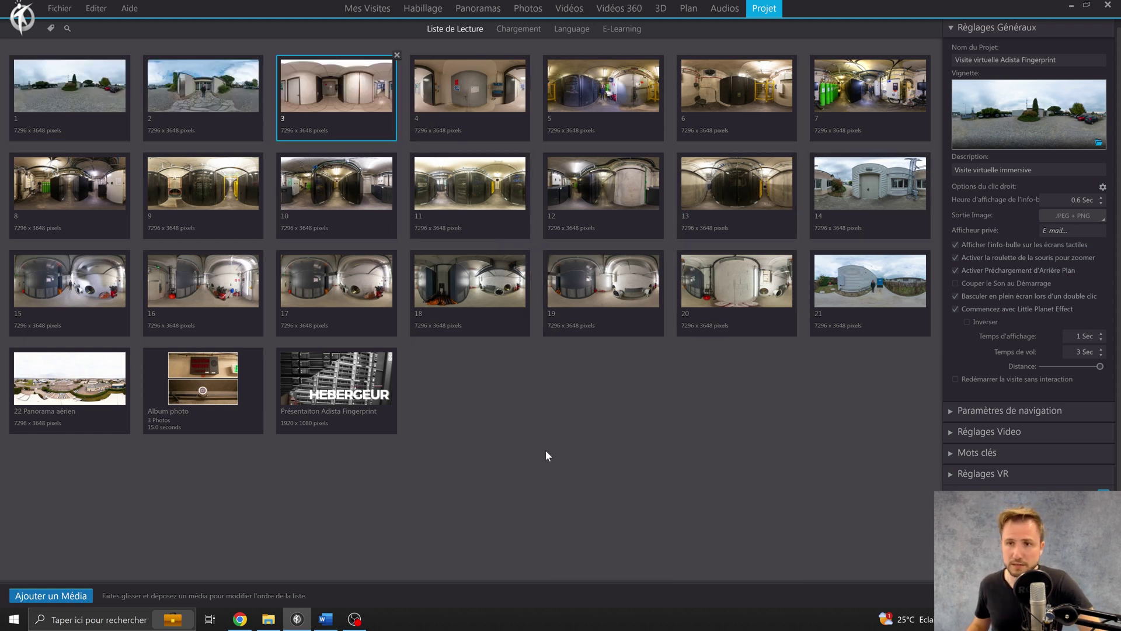
Step: Inspect the properties of the logo and the waiting text on the project's loading screen, and deselect them
{"action": "left_click", "coordinate": [520, 30]}
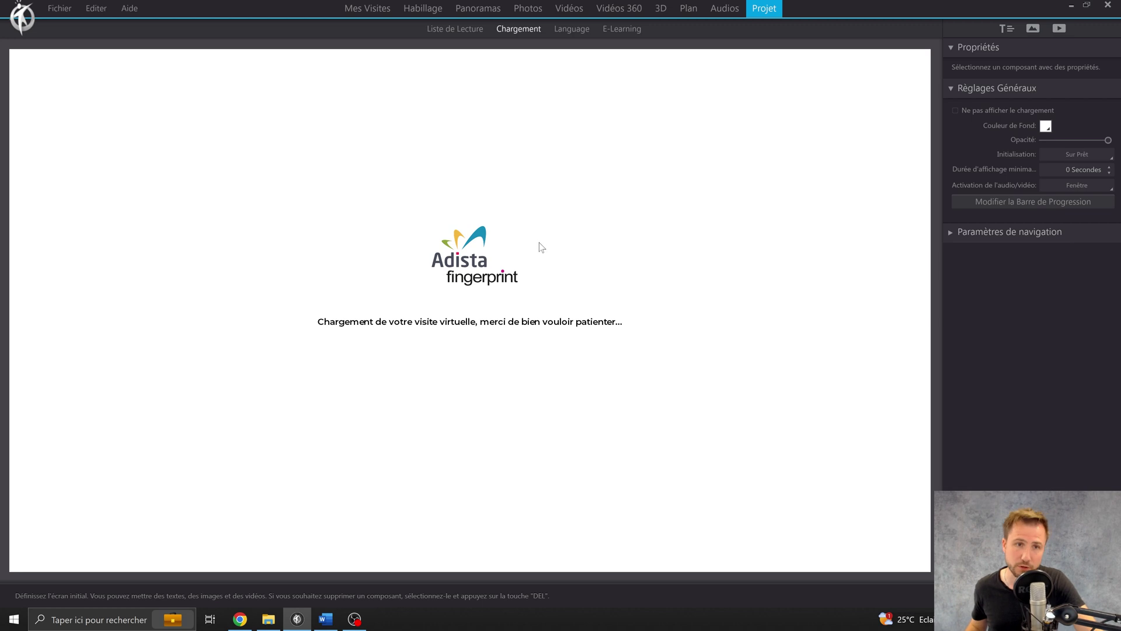
{"action": "left_click", "coordinate": [476, 270]}
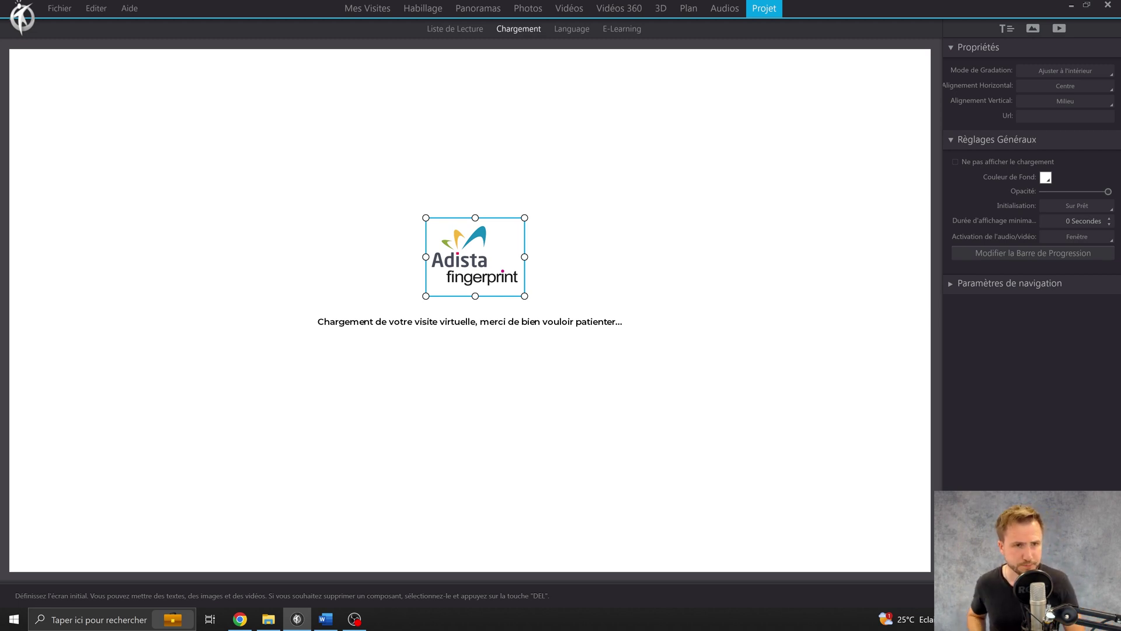
{"action": "left_click", "coordinate": [560, 322]}
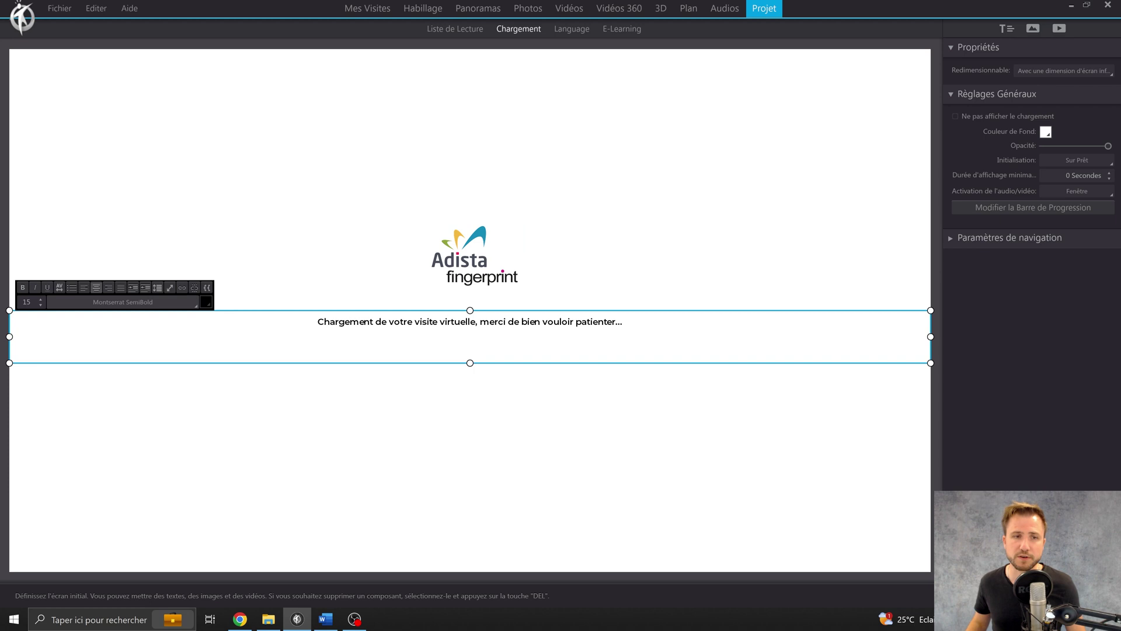
{"action": "left_click", "coordinate": [692, 419]}
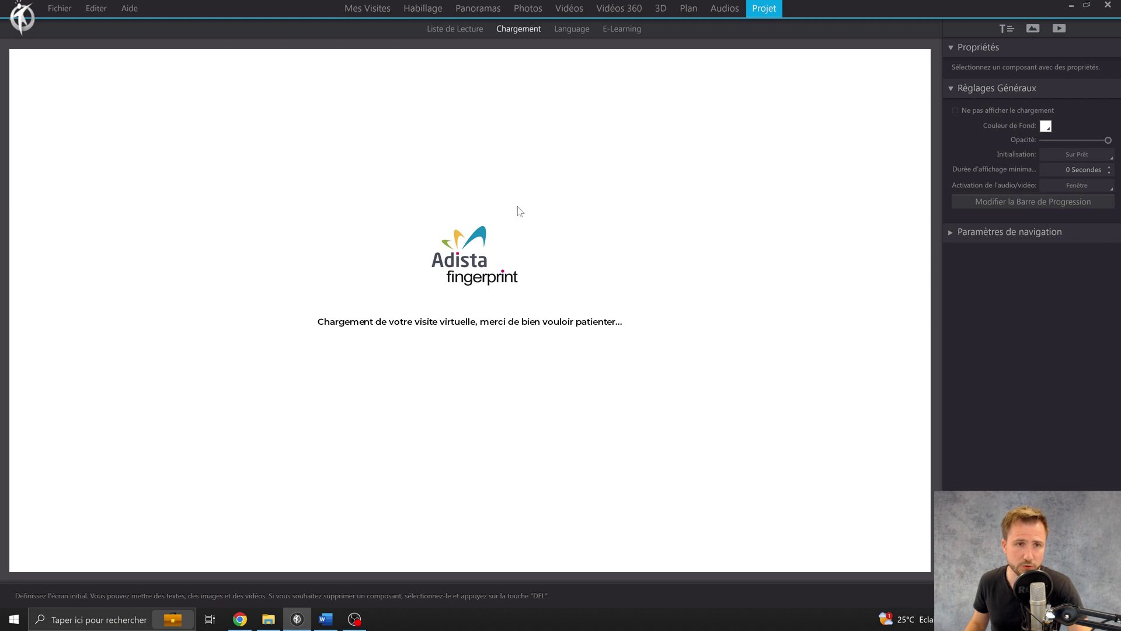
Step: View the languages that can be added to the project's translations, and close the dialog without adding one
{"action": "left_click", "coordinate": [571, 30]}
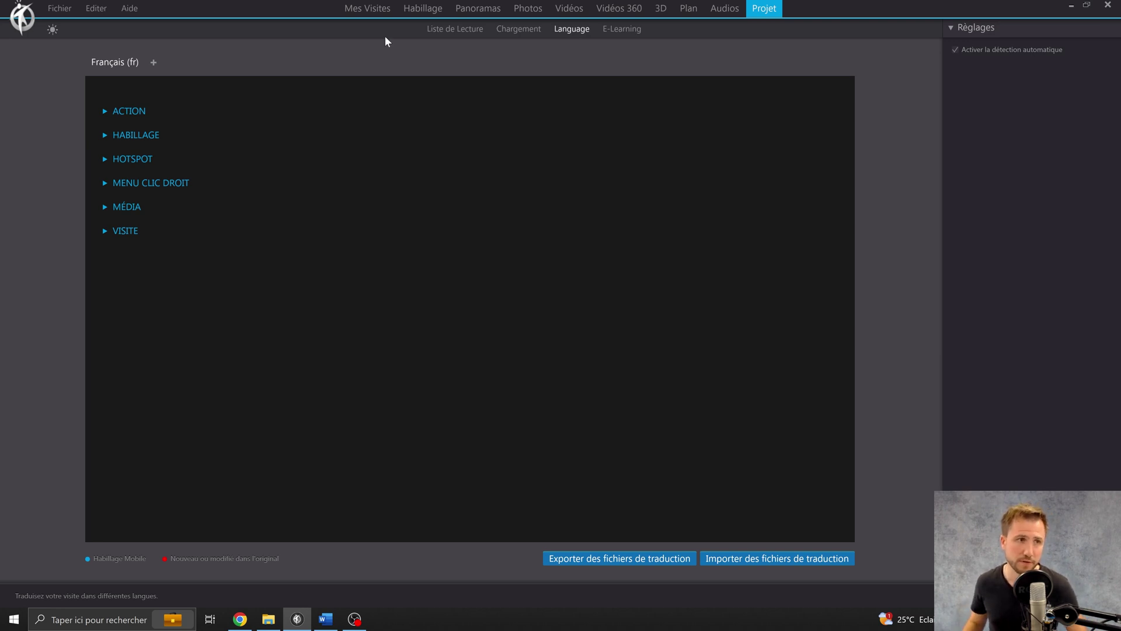
{"action": "left_click", "coordinate": [153, 63]}
{"action": "left_click", "coordinate": [609, 294]}
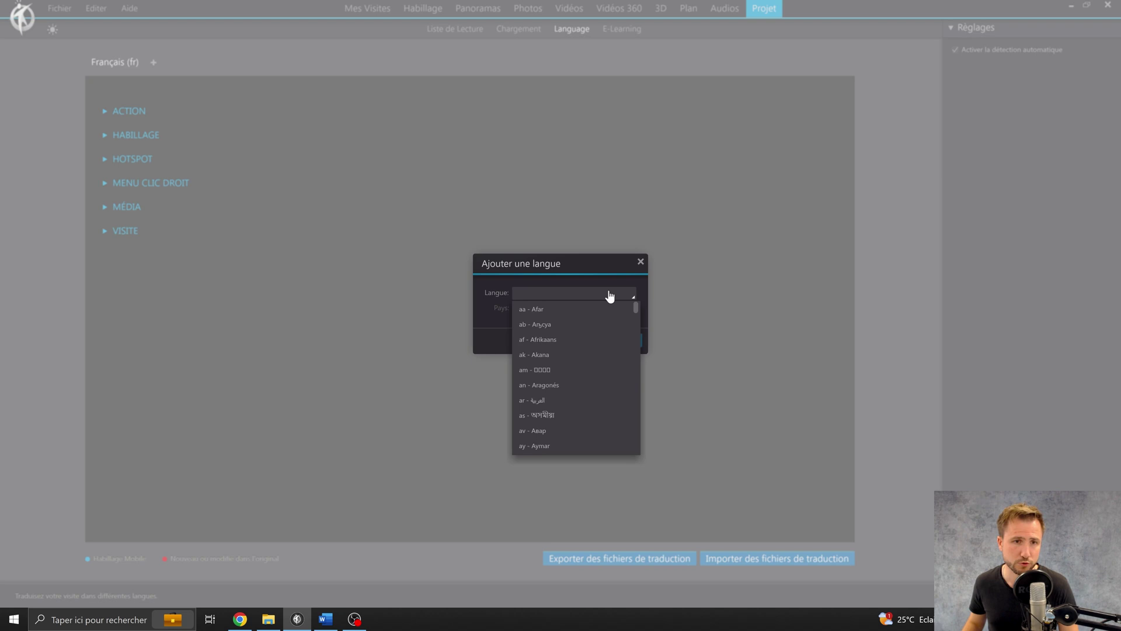
{"action": "left_click", "coordinate": [529, 266]}
{"action": "left_click", "coordinate": [640, 263]}
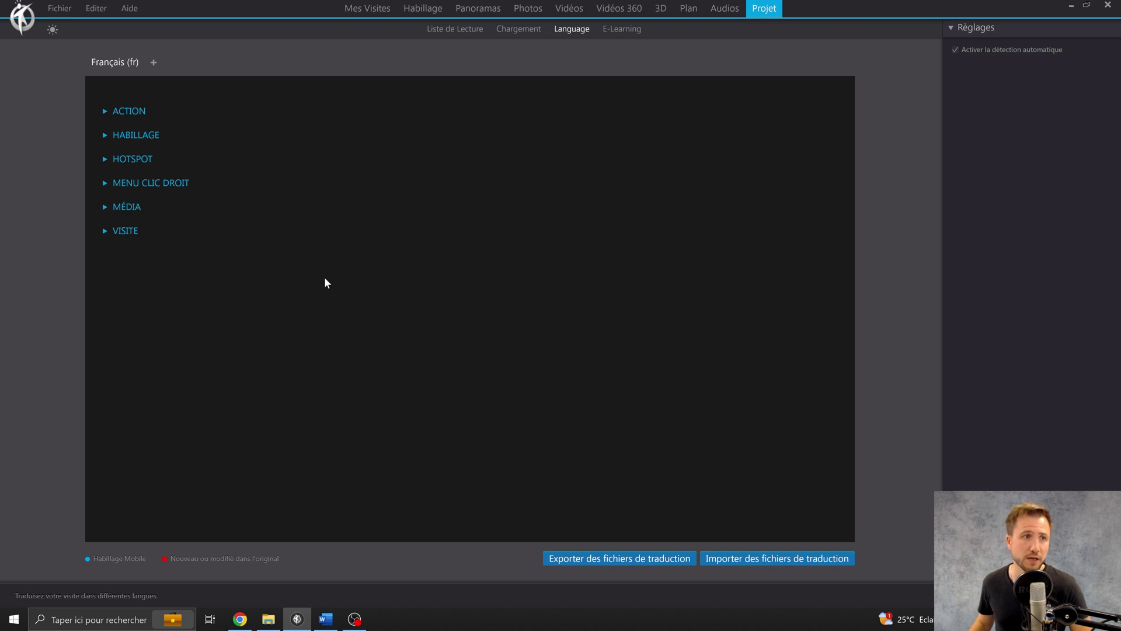
Step: Expand and collapse the HOTSPOT translation group, and expand the MENU CLIC DROIT group
{"action": "left_click", "coordinate": [106, 160]}
{"action": "left_click", "coordinate": [105, 160]}
{"action": "left_click", "coordinate": [105, 183]}
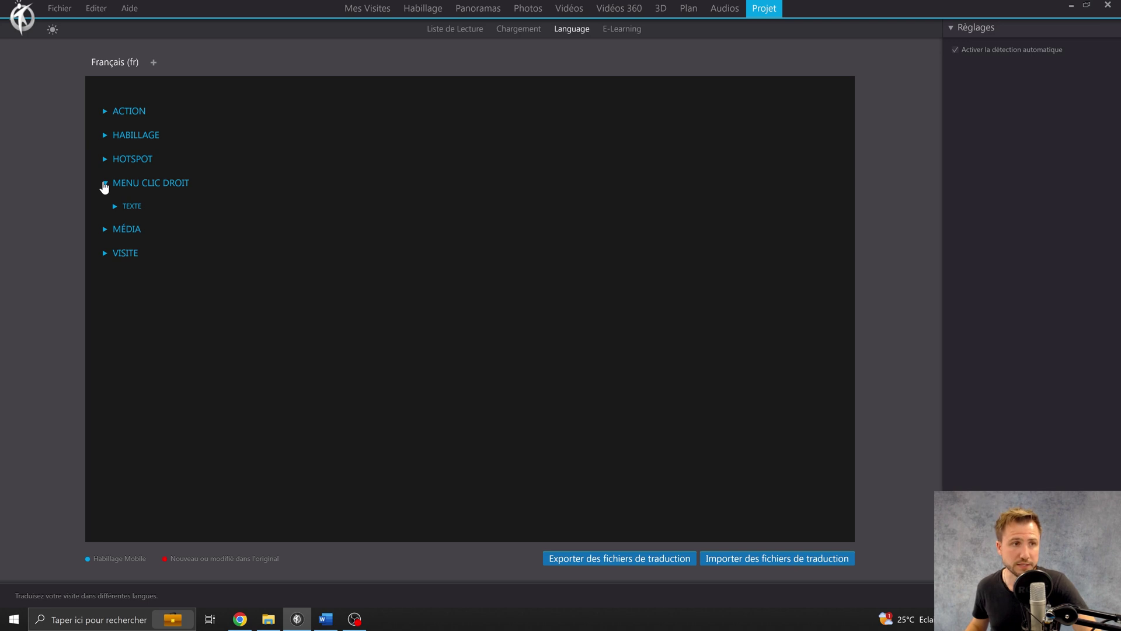
Step: Activate the questionnaire in the project's E-Learning settings
{"action": "left_click", "coordinate": [622, 29]}
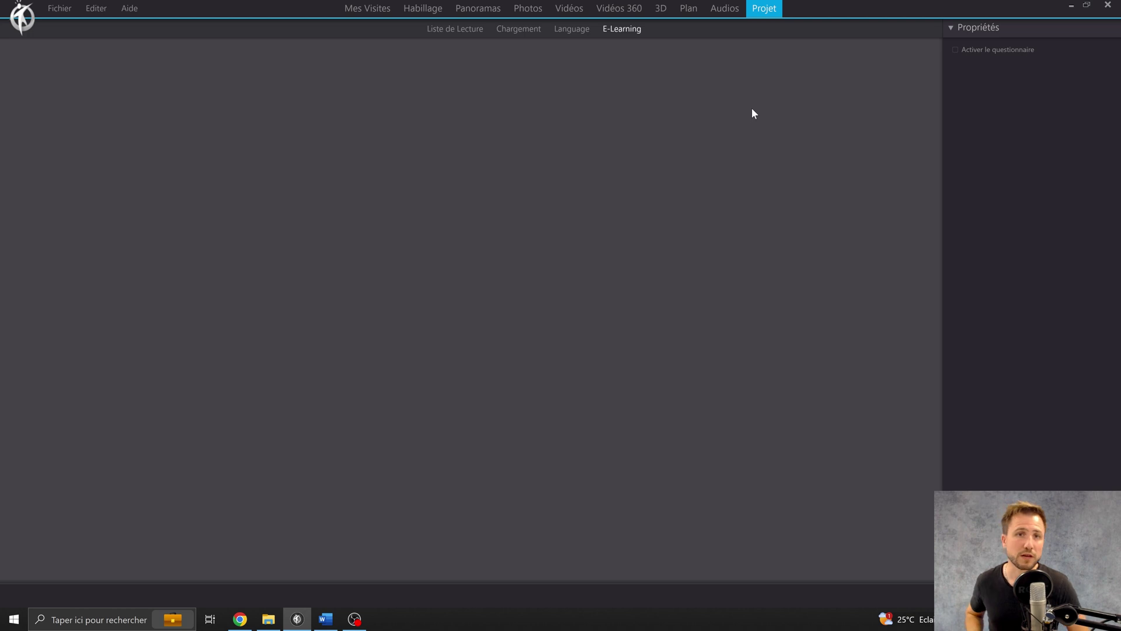
{"action": "left_click", "coordinate": [956, 50]}
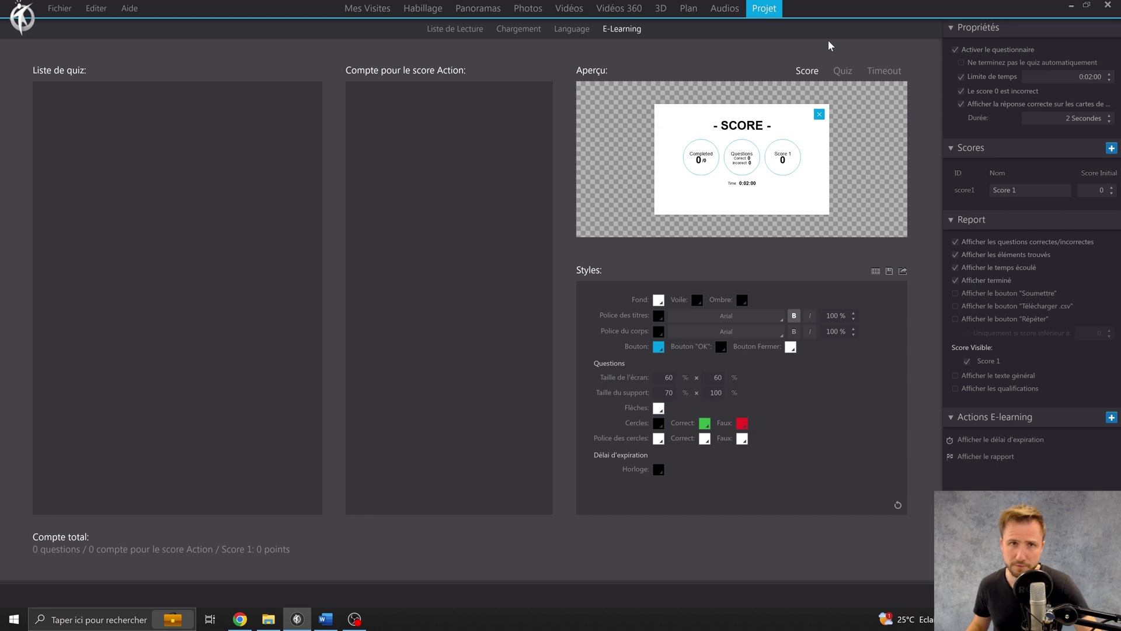
Step: Return to the project's Liste de Lecture and collapse its Réglages Généraux and Musique de Fond sections
{"action": "left_click", "coordinate": [465, 29]}
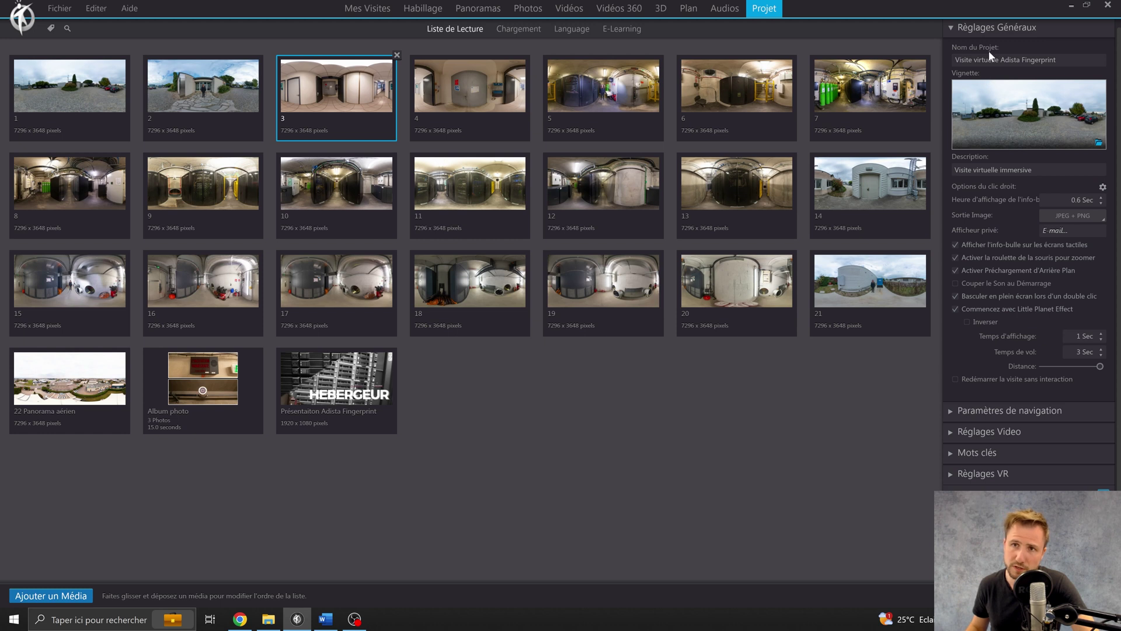
{"action": "left_click", "coordinate": [952, 27]}
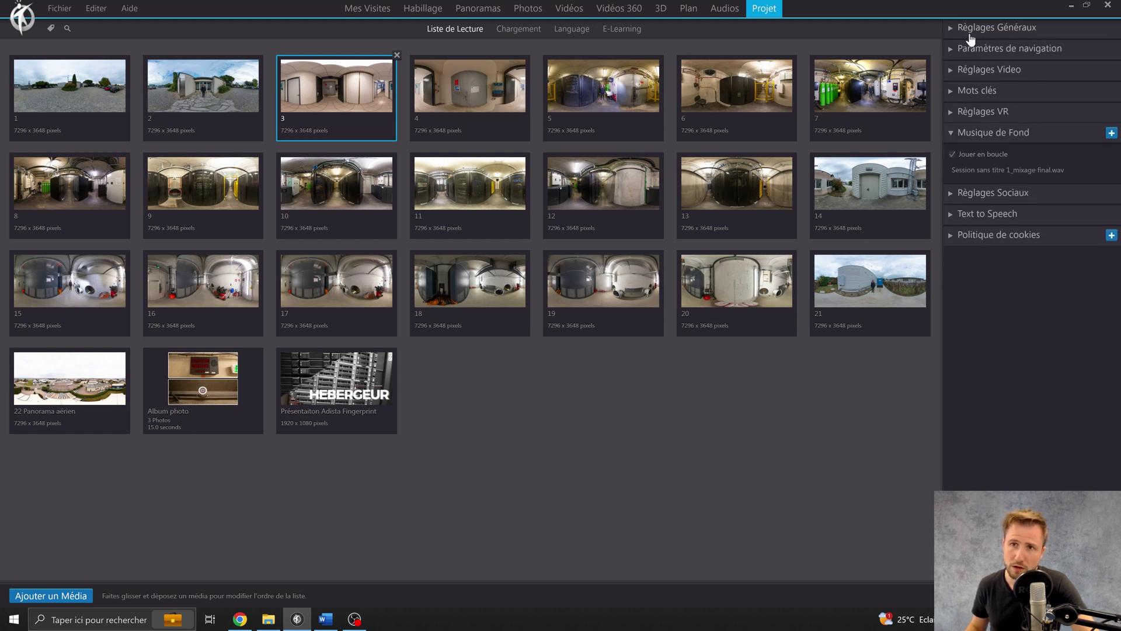
{"action": "left_click", "coordinate": [952, 133]}
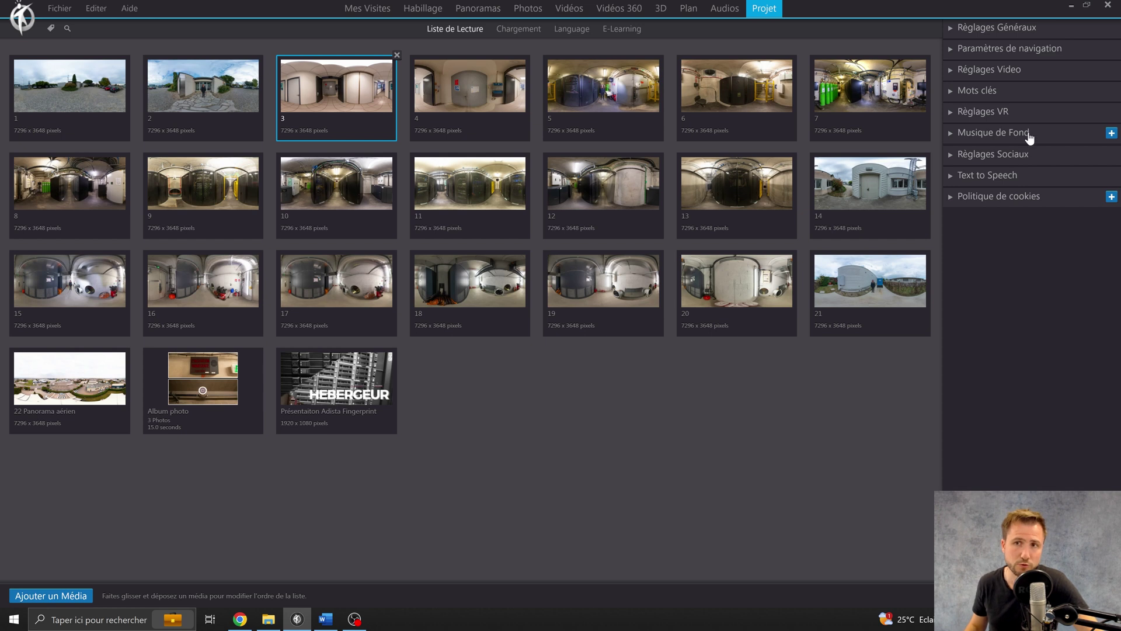
Step: Look through the Réglages VR, Réglages Video and Paramètres de navigation sections, collapsing each one after viewing it
{"action": "left_click", "coordinate": [1003, 113]}
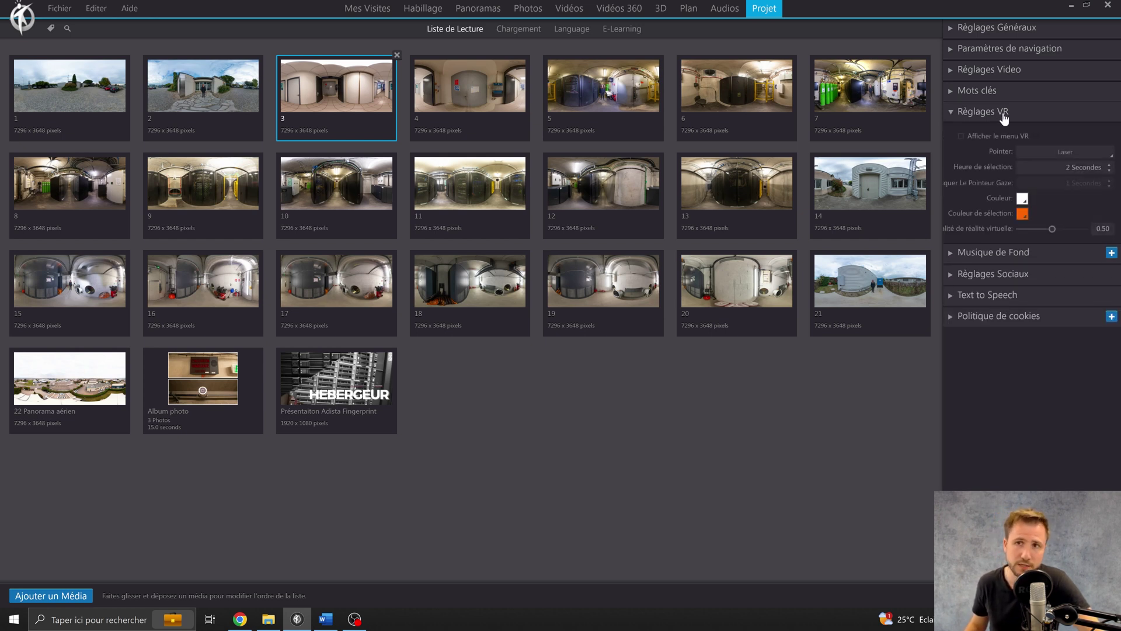
{"action": "left_click", "coordinate": [1004, 113]}
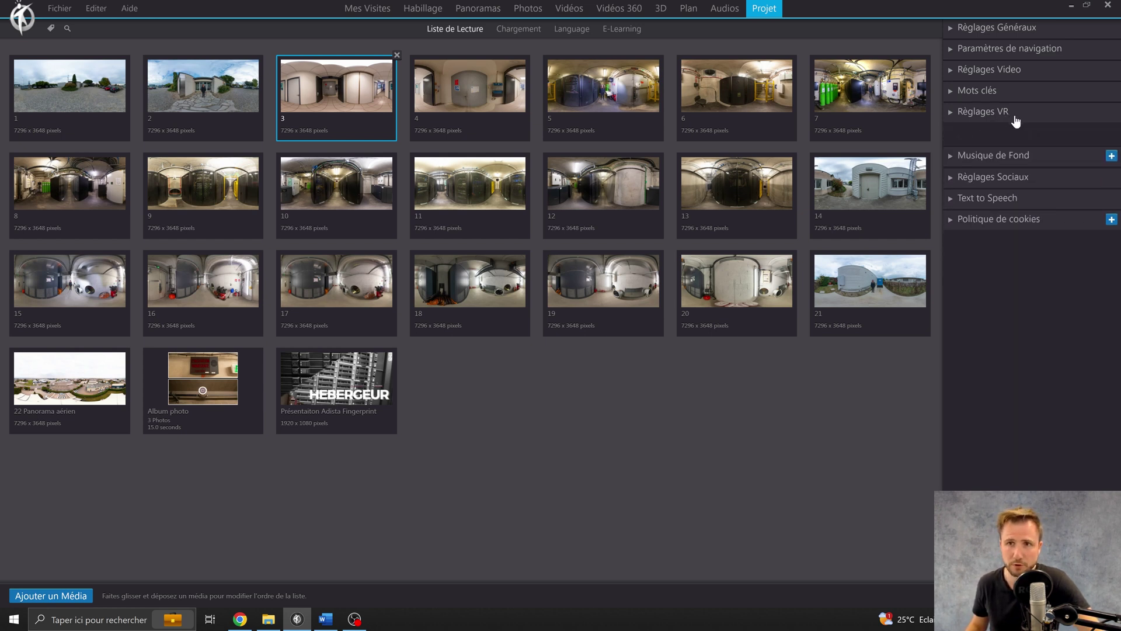
{"action": "left_click", "coordinate": [1002, 75]}
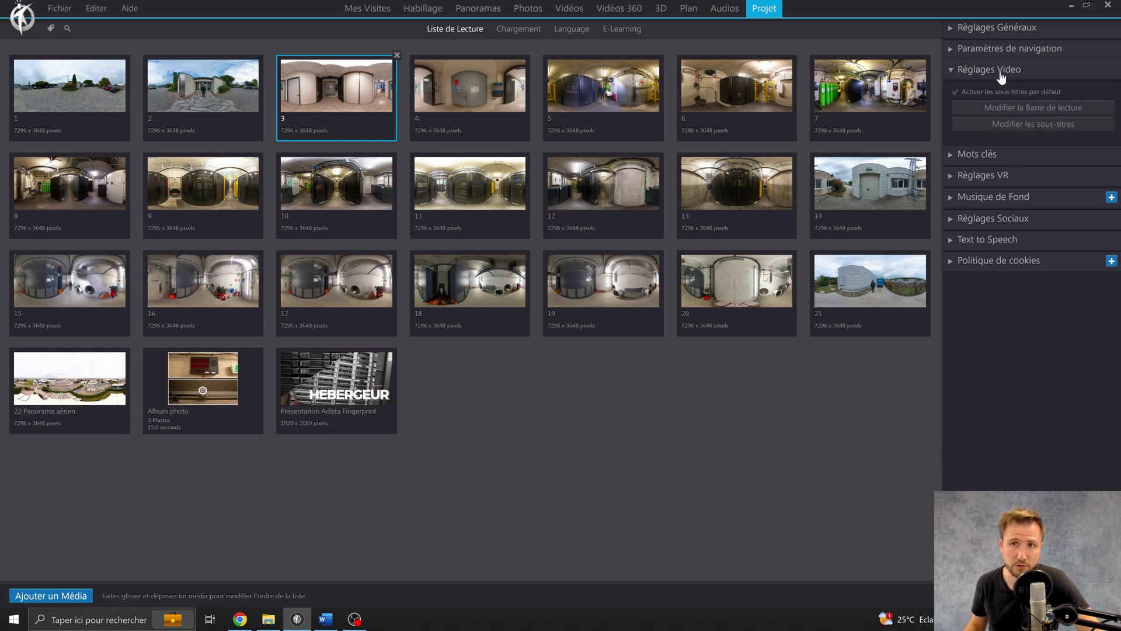
{"action": "left_click", "coordinate": [1000, 72]}
{"action": "left_click", "coordinate": [1019, 50]}
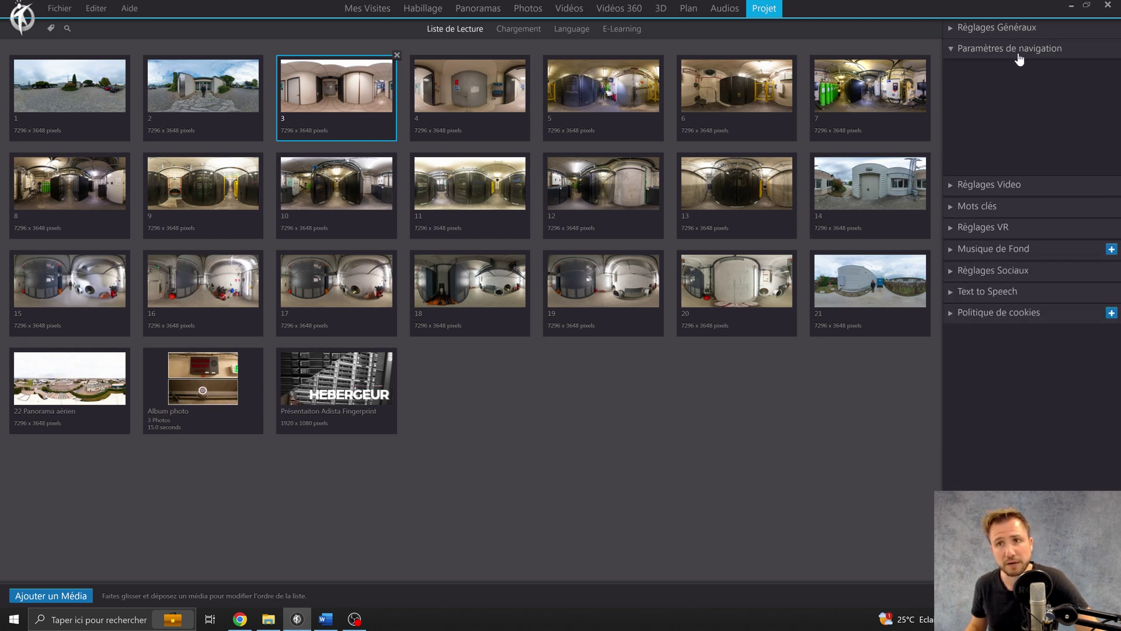
{"action": "left_click", "coordinate": [1020, 50]}
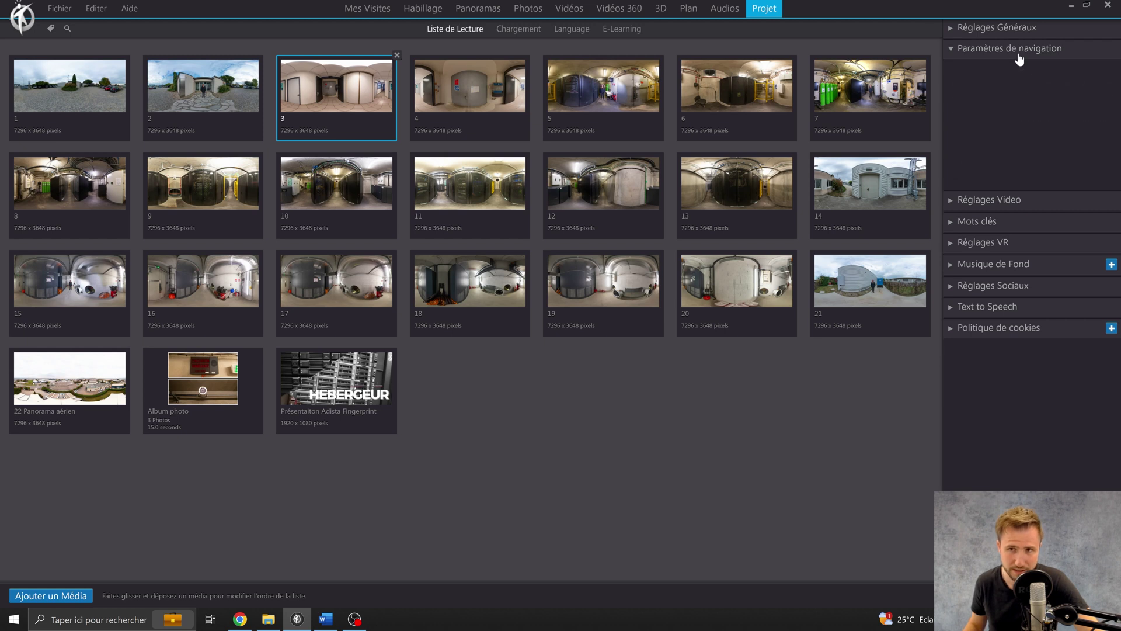
Step: Examine the Réglages Généraux options, including background preloading and the Little Planet effect, and collapse the section
{"action": "left_click", "coordinate": [972, 28]}
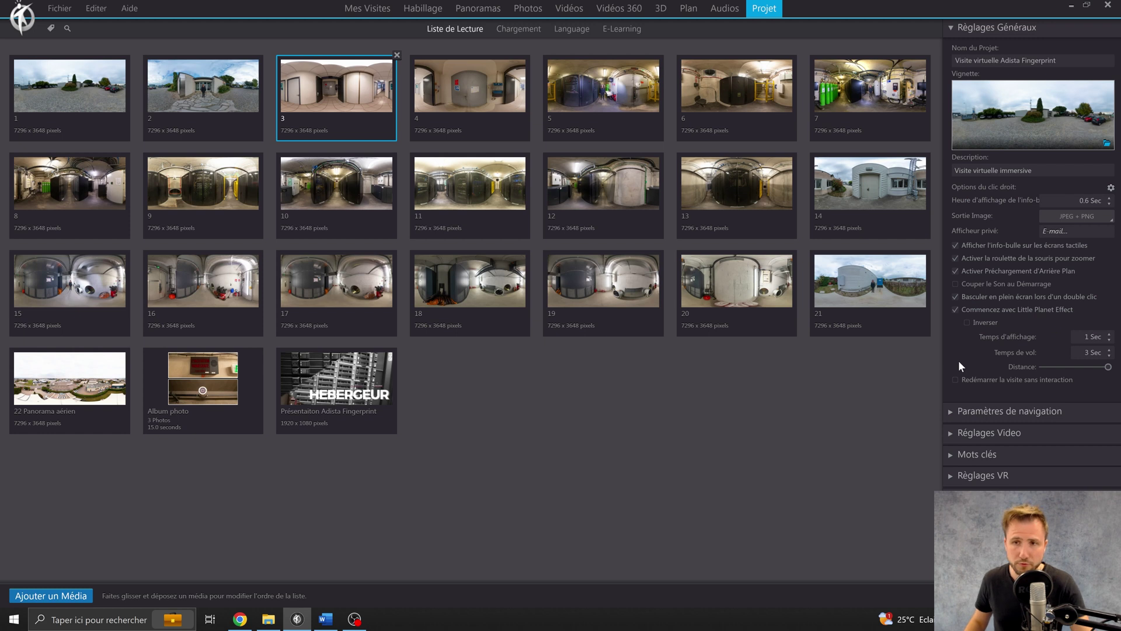
{"action": "mouse_move", "coordinate": [1073, 251]}
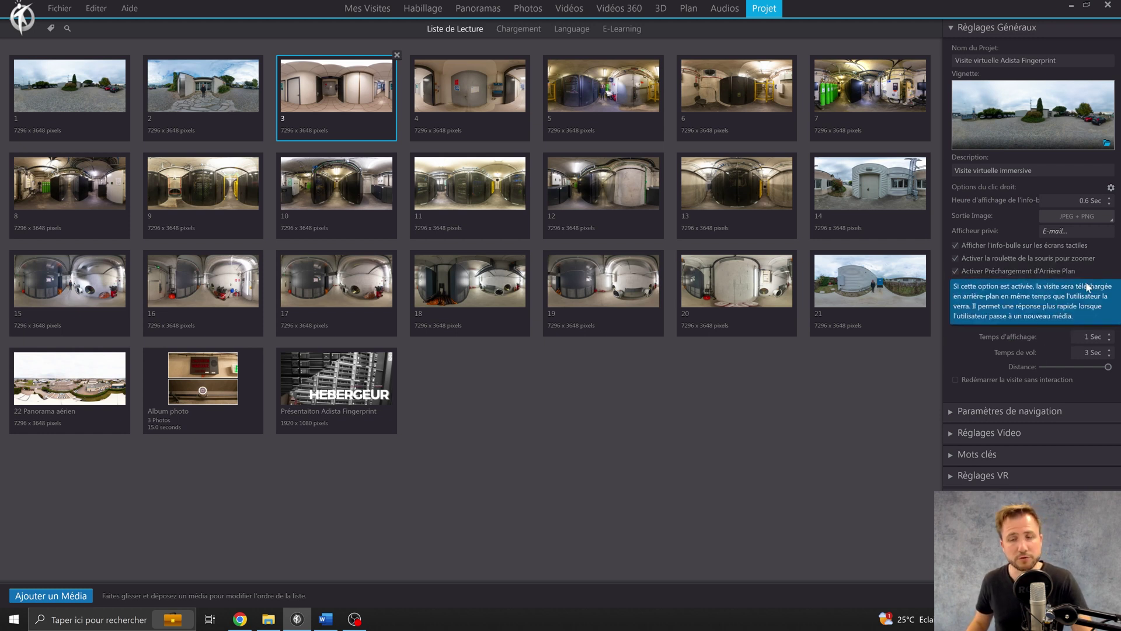
{"action": "mouse_move", "coordinate": [1033, 273]}
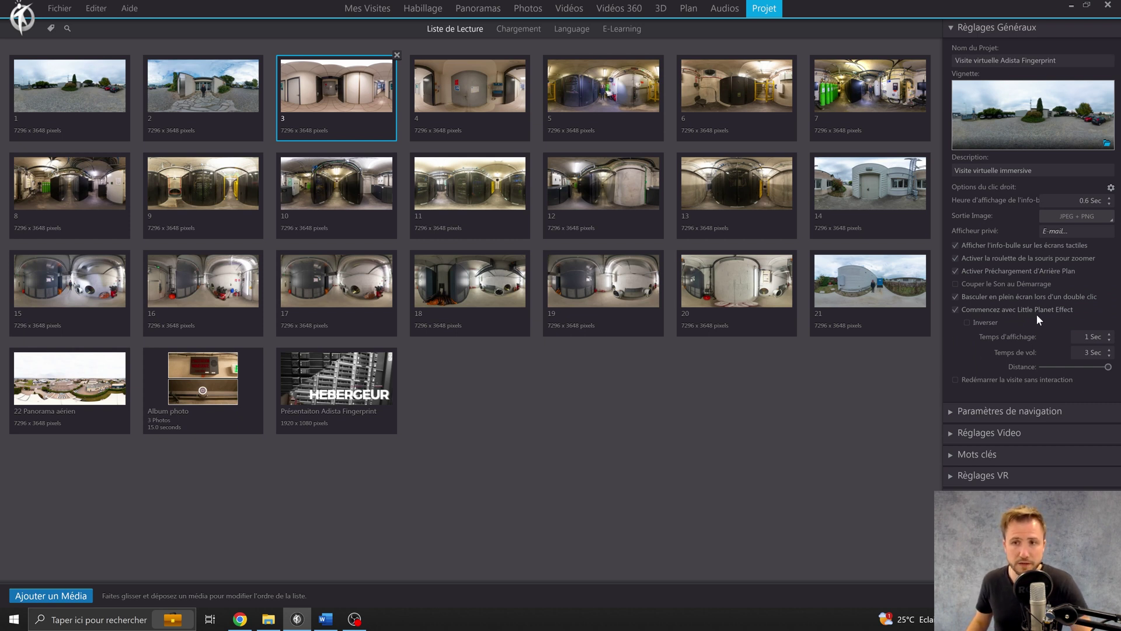
{"action": "mouse_move", "coordinate": [1048, 315]}
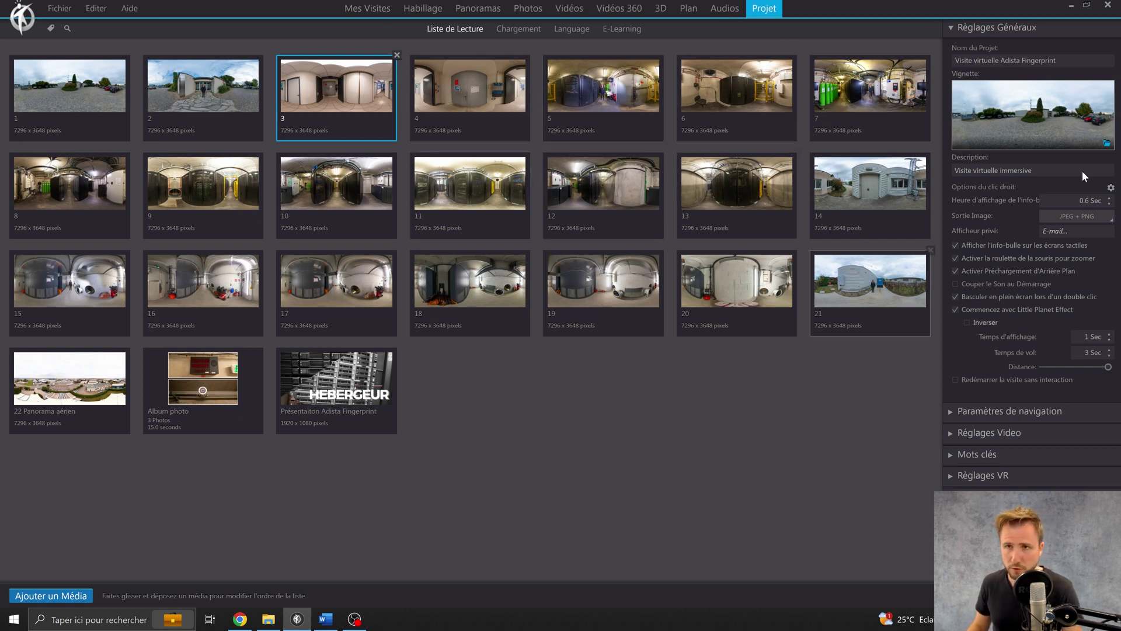
{"action": "left_click", "coordinate": [991, 34]}
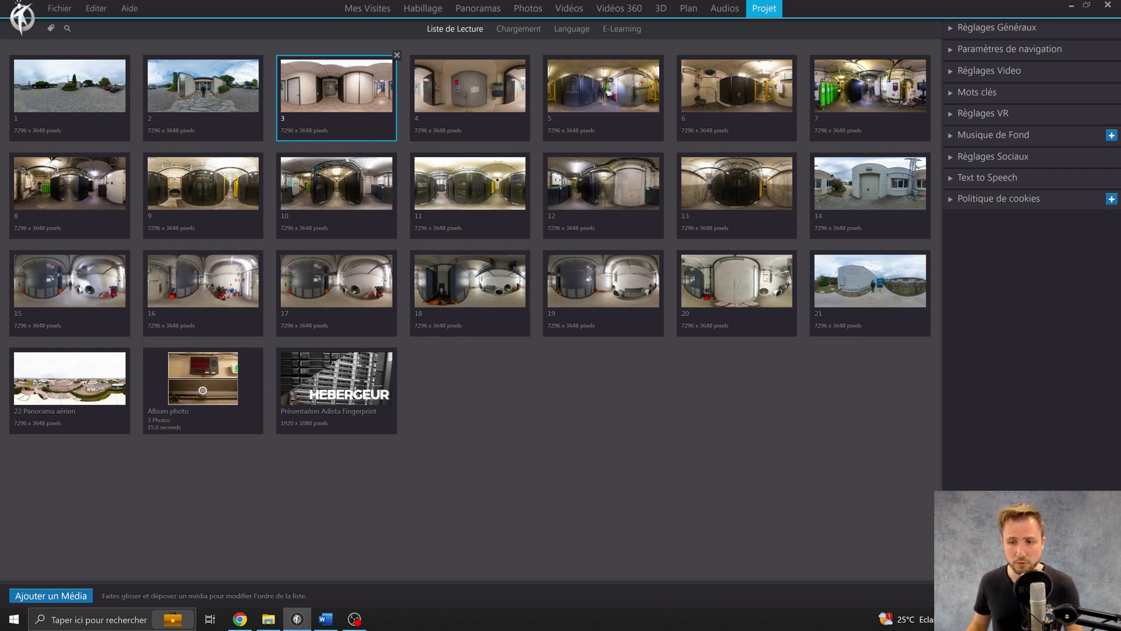
Step: Open panorama 19 from the panorama list and turn its view to look around the room
{"action": "left_click", "coordinate": [75, 111]}
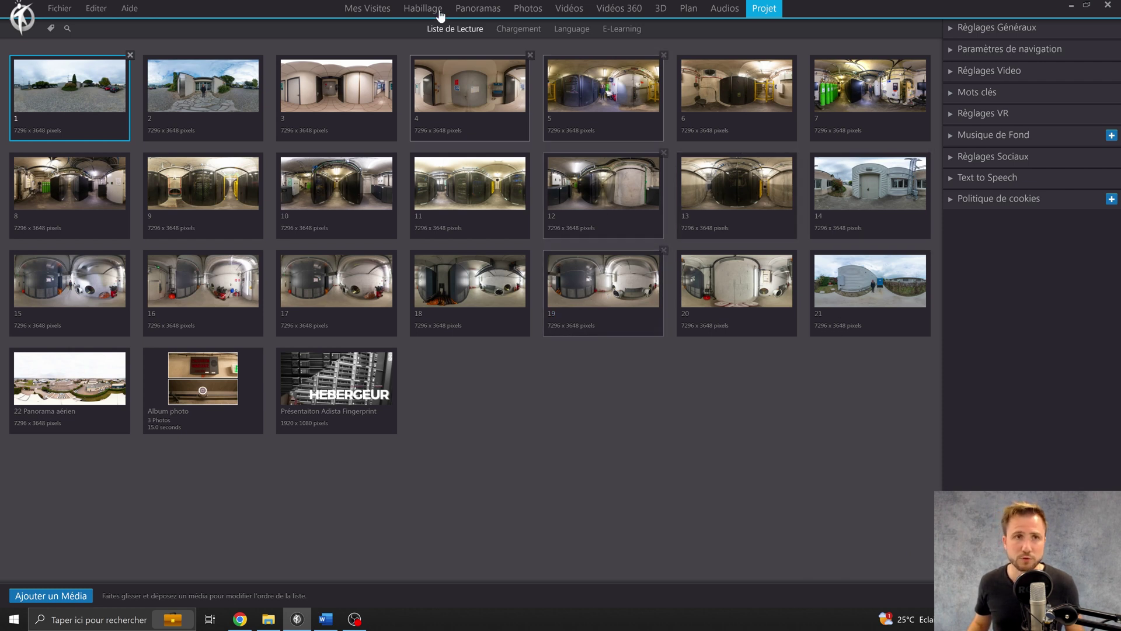
{"action": "left_click", "coordinate": [457, 9]}
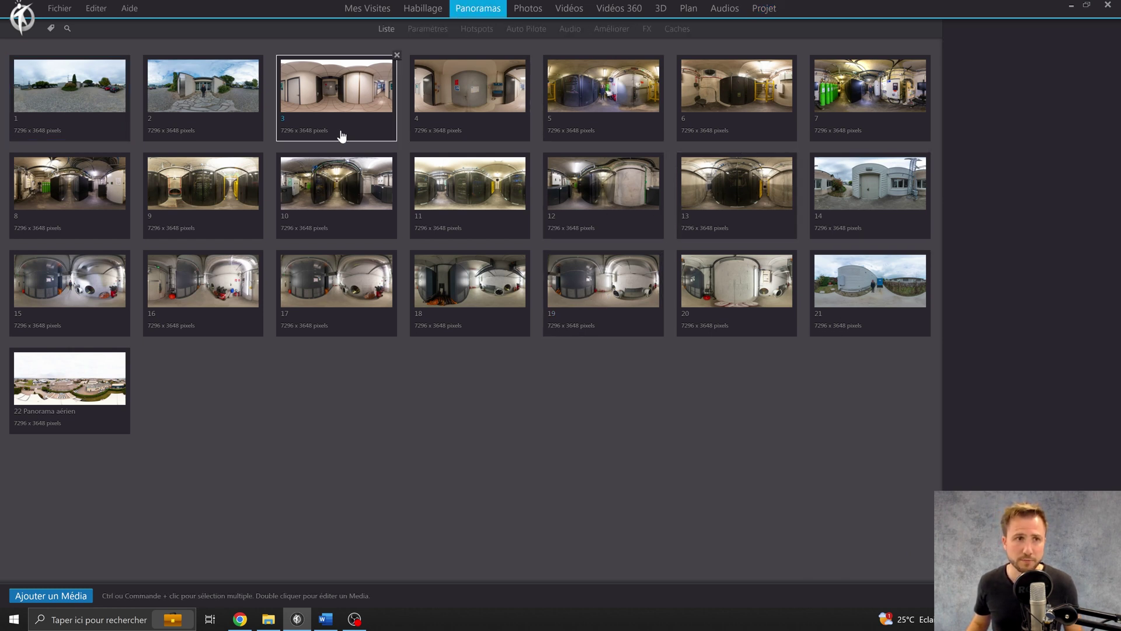
{"action": "double_click", "coordinate": [583, 290]}
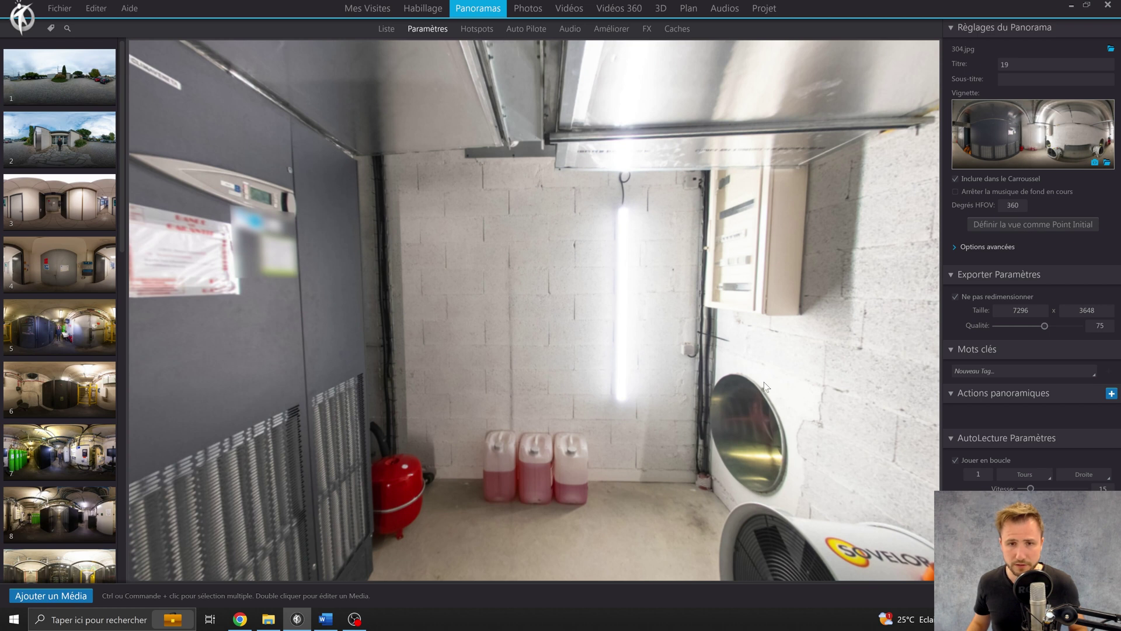
{"action": "left_click_drag", "start_coordinate": [790, 449], "coordinate": [594, 381]}
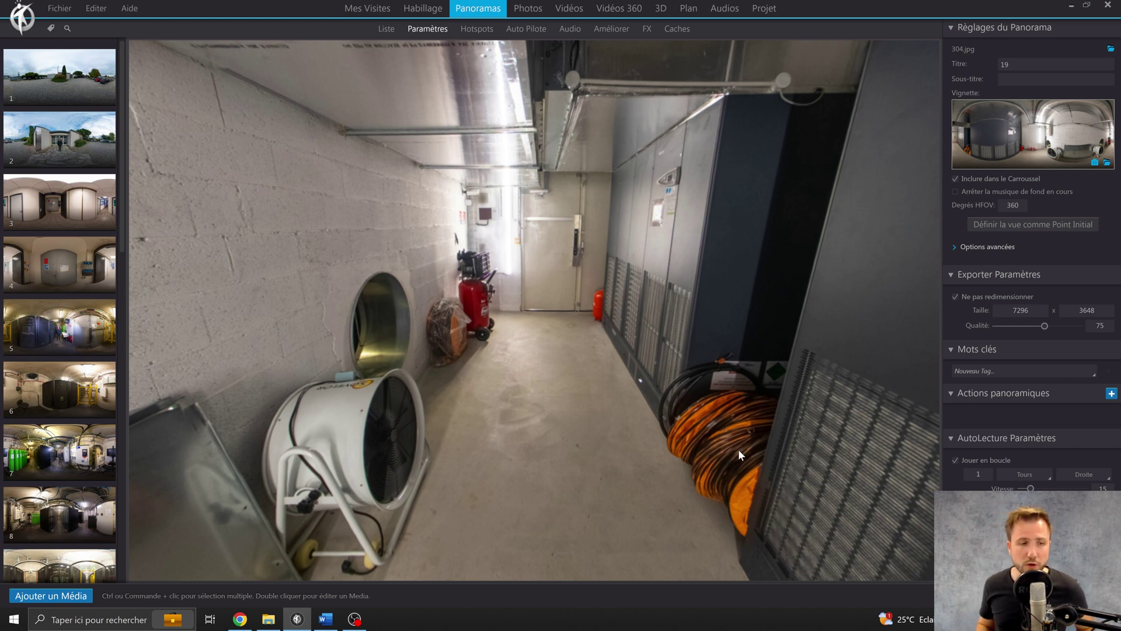
Step: View the media types that can be added to the tour, and close the dialog without importing any
{"action": "left_click", "coordinate": [65, 597]}
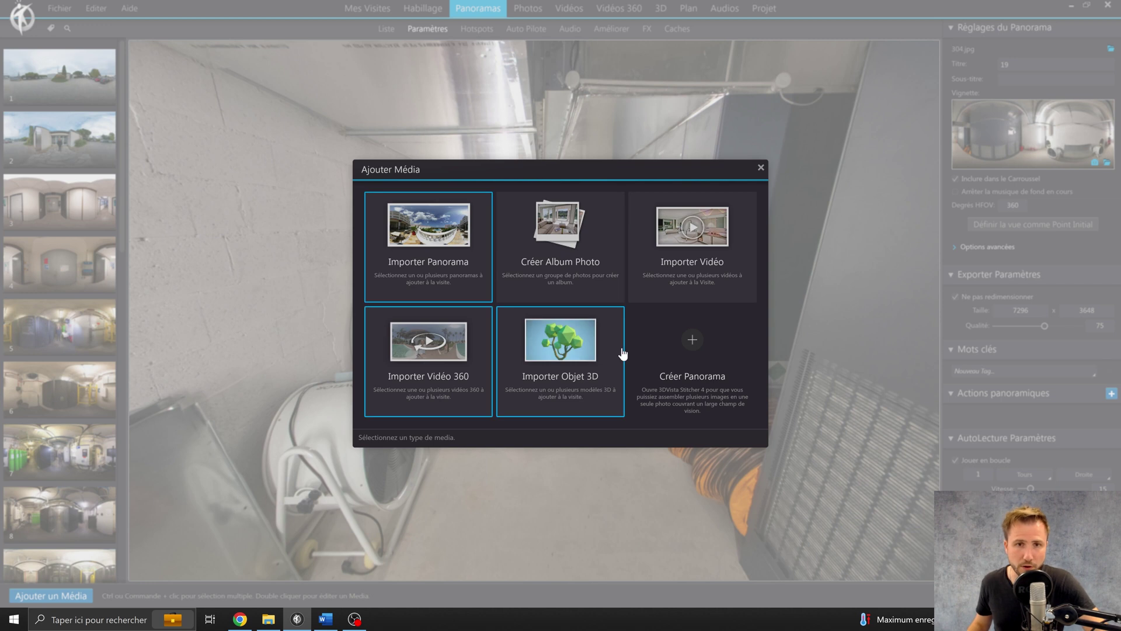
{"action": "left_click", "coordinate": [760, 168]}
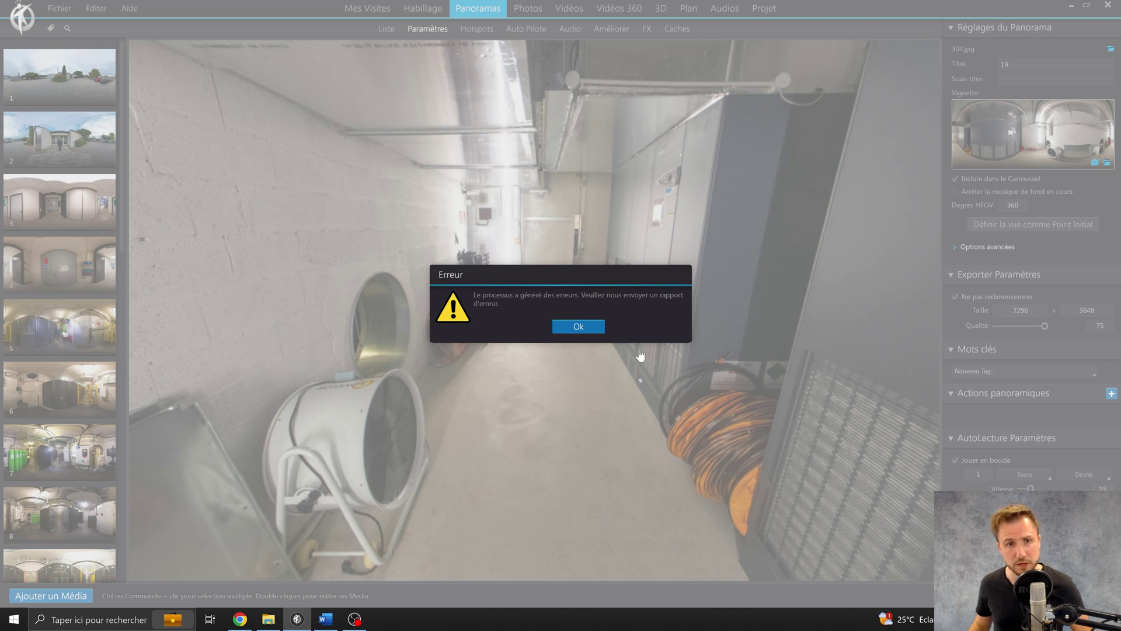
Step: Dismiss the error message and view the bug report and other help options
{"action": "left_click", "coordinate": [573, 328]}
{"action": "left_click", "coordinate": [133, 9]}
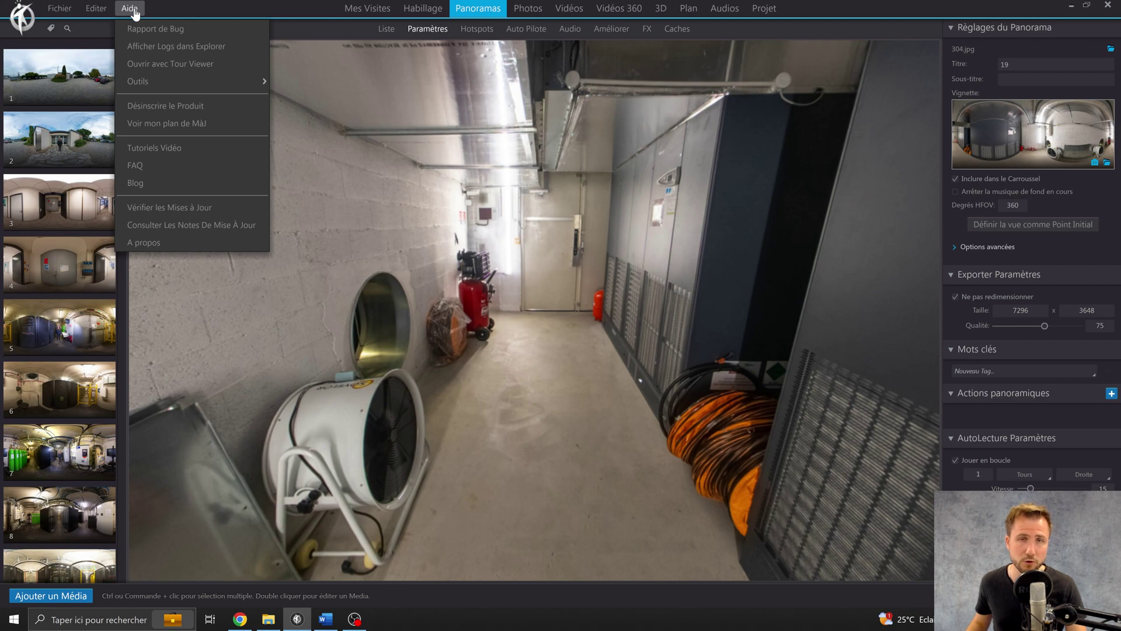
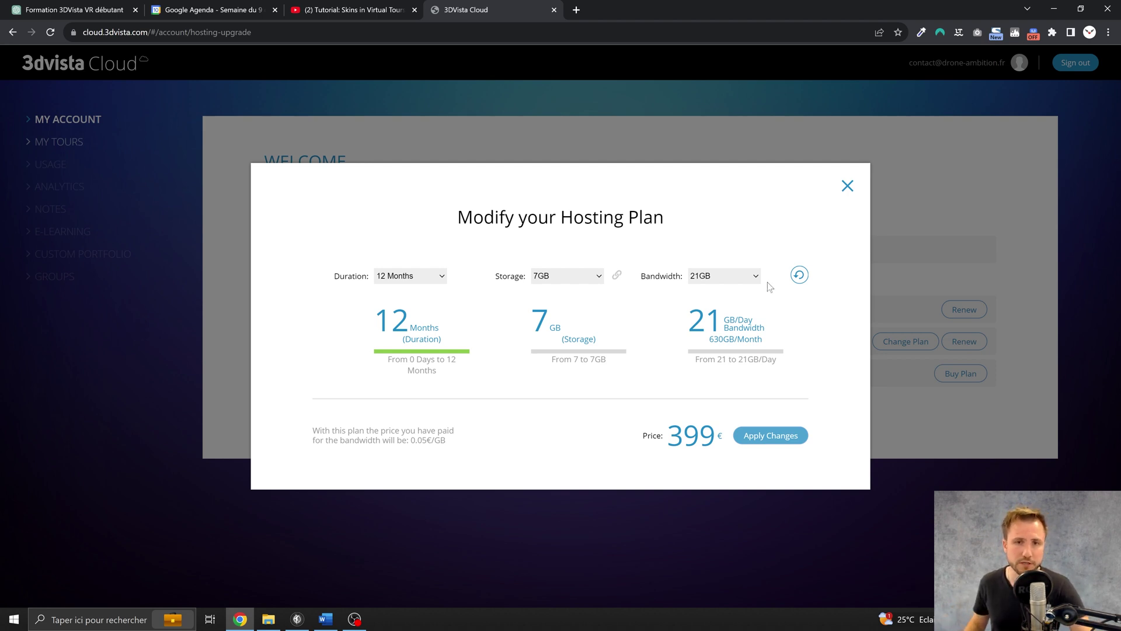
Step: On the 3DVista Cloud site in the browser, try a hosting plan with 100GB storage and 300GB bandwidth, and highlight its monthly bandwidth
{"action": "left_click", "coordinate": [758, 278]}
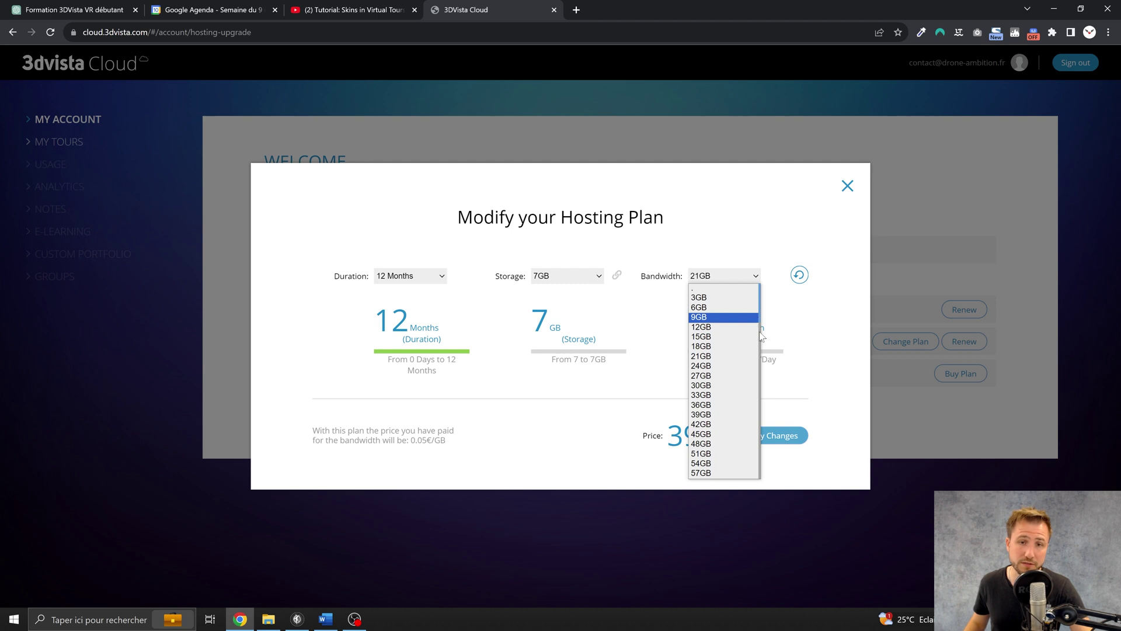
{"action": "scroll", "coordinate": [763, 329], "scroll_direction": "down", "scroll_amount": 2}
{"action": "left_click_drag", "start_coordinate": [761, 324], "coordinate": [761, 509]}
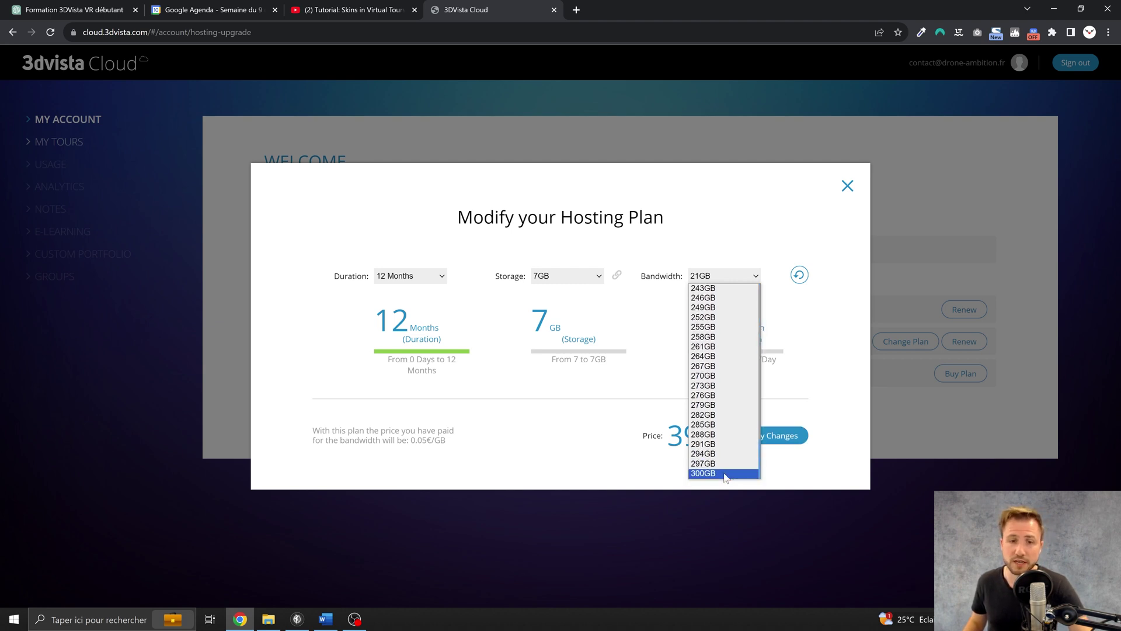
{"action": "left_click", "coordinate": [724, 474]}
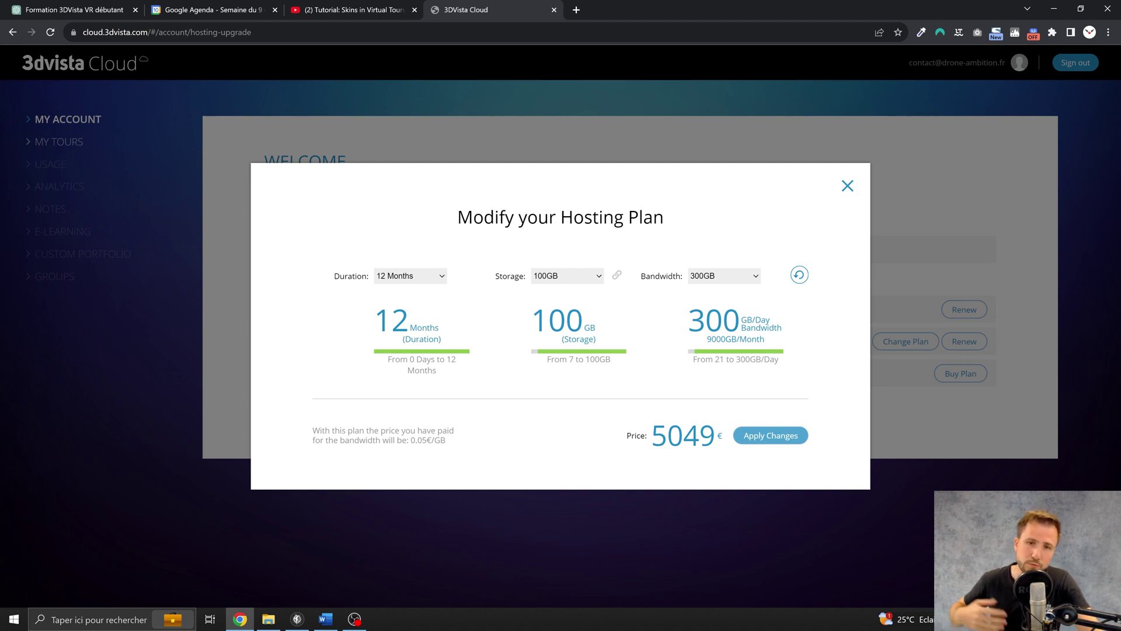
{"action": "triple_click", "coordinate": [704, 344]}
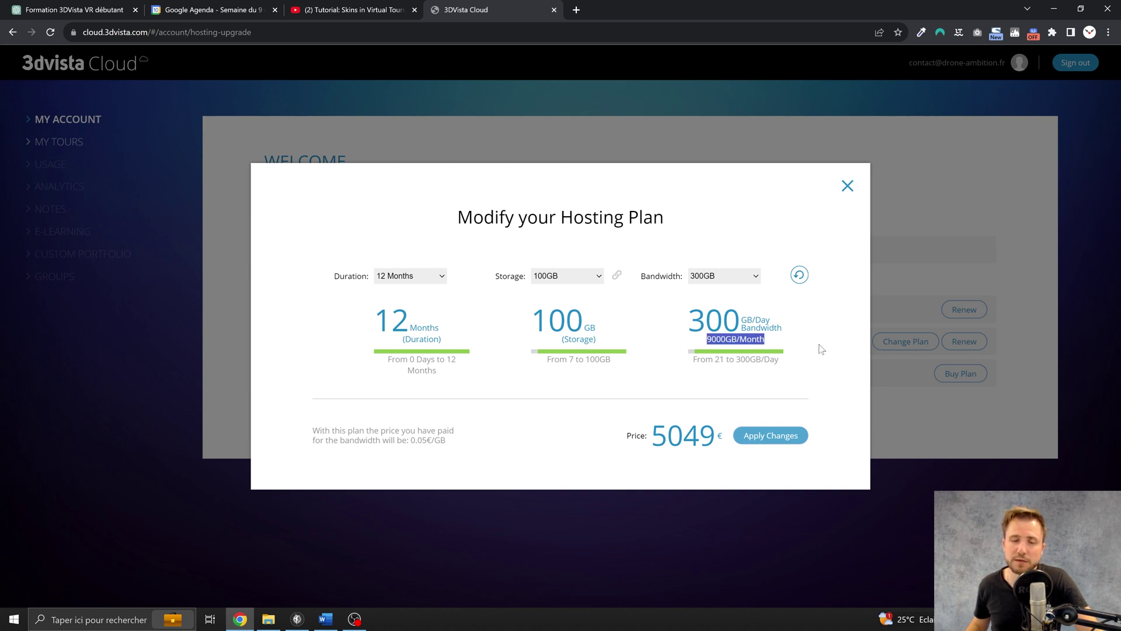
{"action": "left_click", "coordinate": [819, 378]}
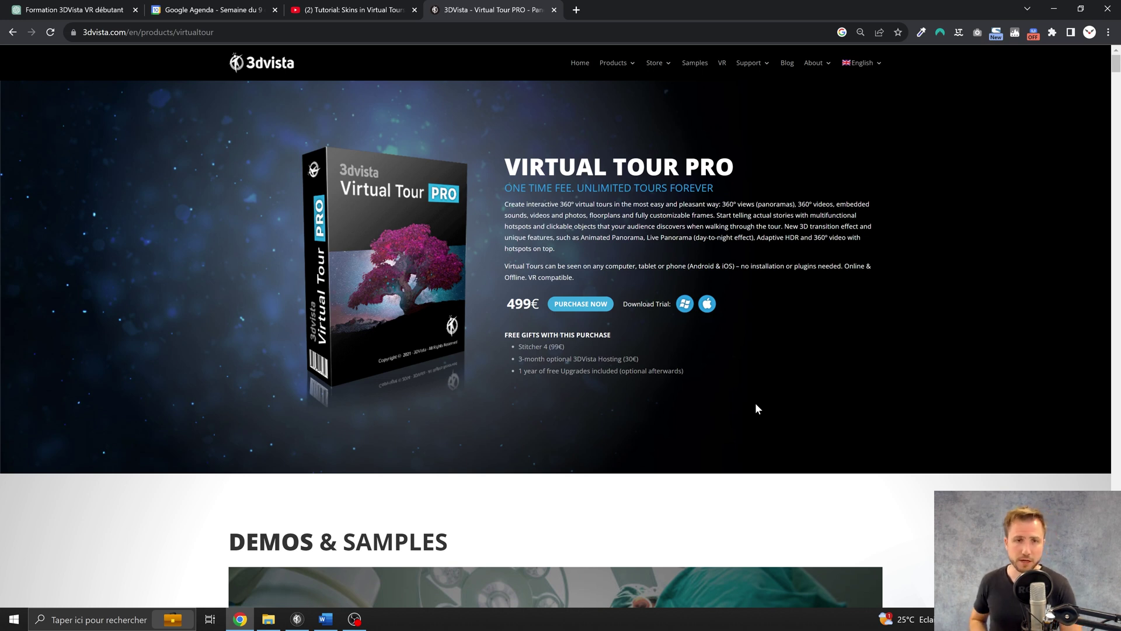
Step: View the Virtual Tour Pro purchase form on the 3DVista website, and close it without ordering
{"action": "left_click", "coordinate": [686, 303]}
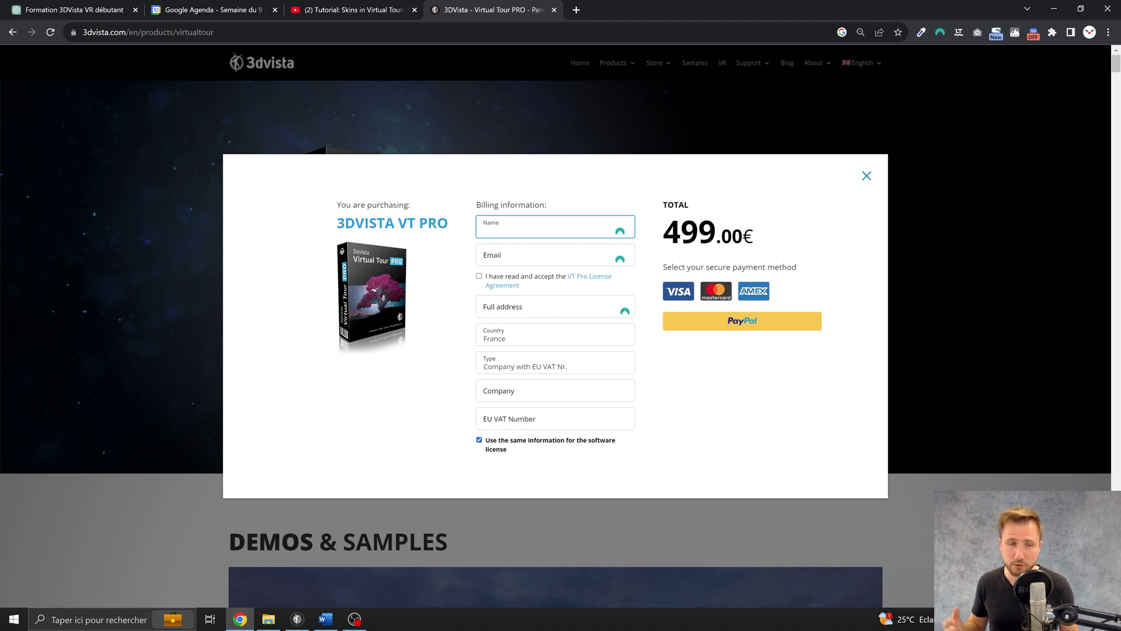
{"action": "left_click", "coordinate": [867, 176]}
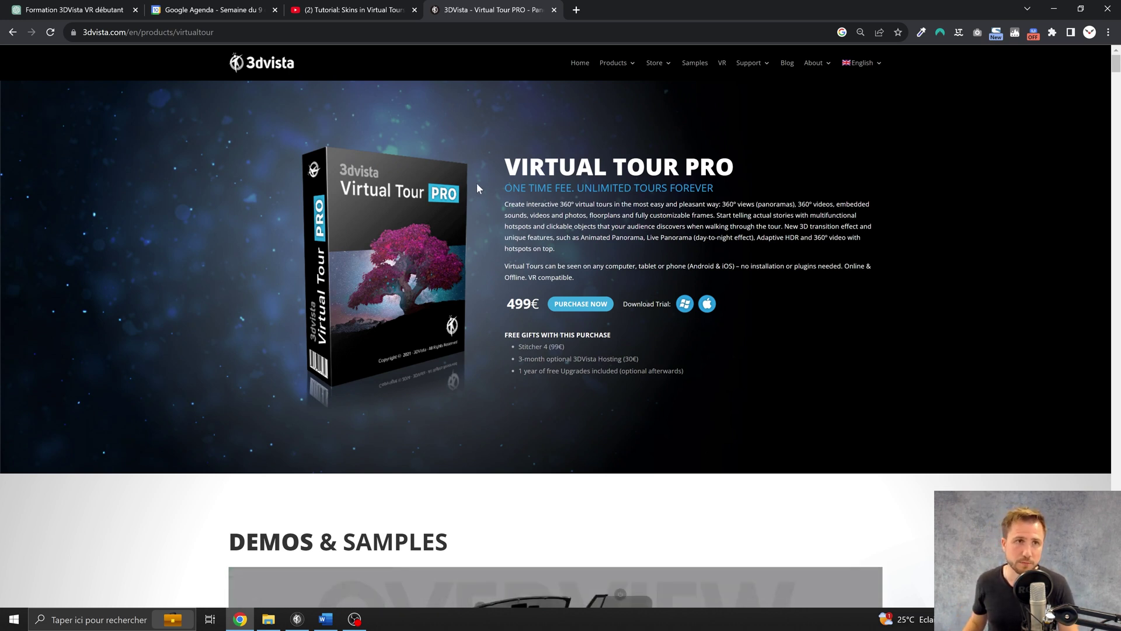
Step: Search Google for "3dvista mon compte" in a new browser tab and open the 3DVista Cloud login page
{"action": "left_click", "coordinate": [577, 11]}
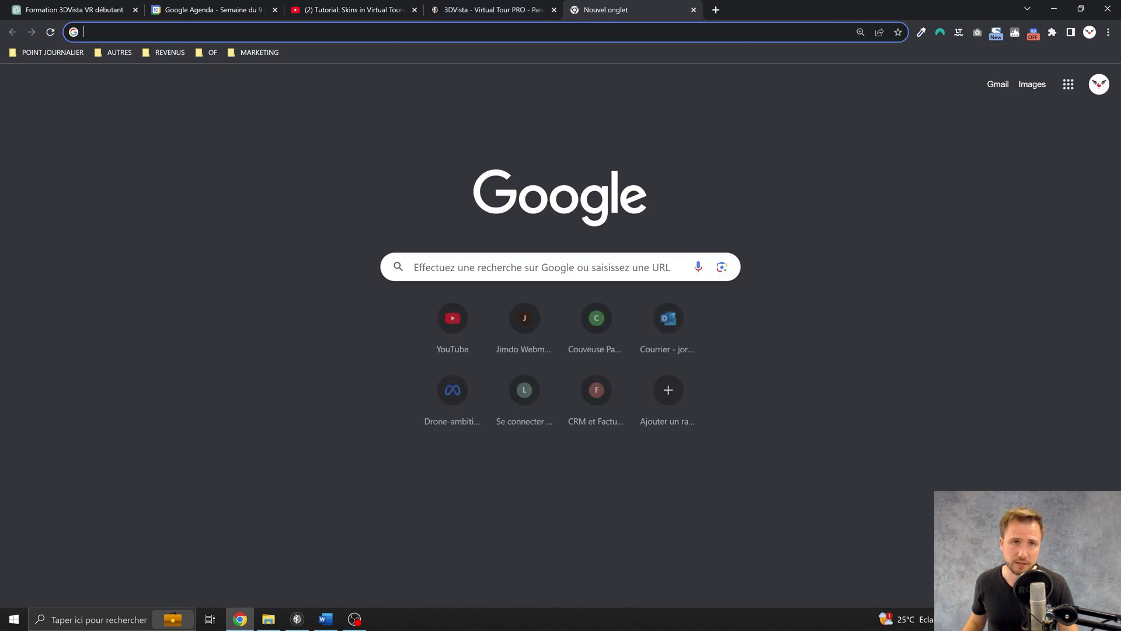
{"action": "type", "text": "3dvista"}
{"action": "key", "text": "Return"}
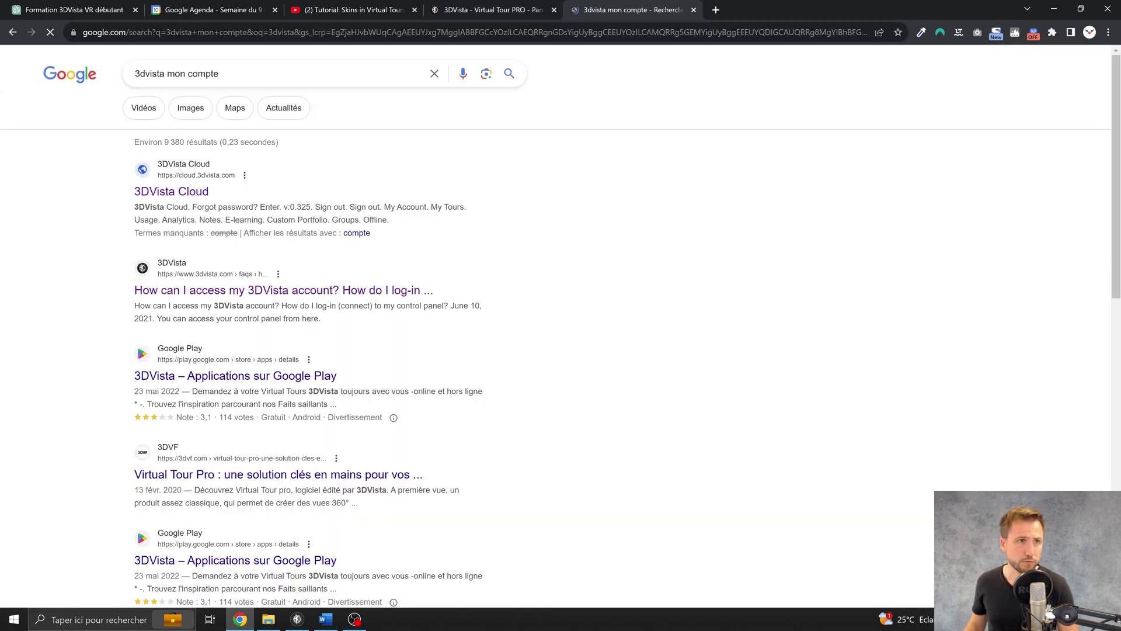
{"action": "left_click", "coordinate": [198, 197]}
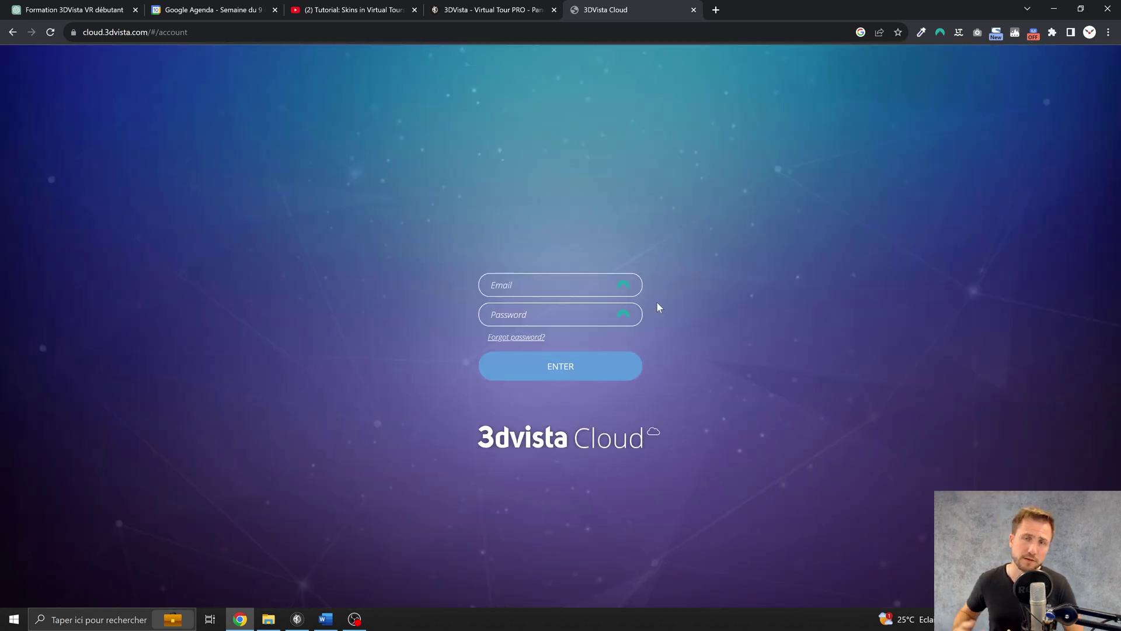
Step: Sign in to 3DVista Cloud with the account's e-mail and password
{"action": "left_click", "coordinate": [575, 286]}
{"action": "left_click", "coordinate": [576, 336]}
{"action": "left_click", "coordinate": [566, 360]}
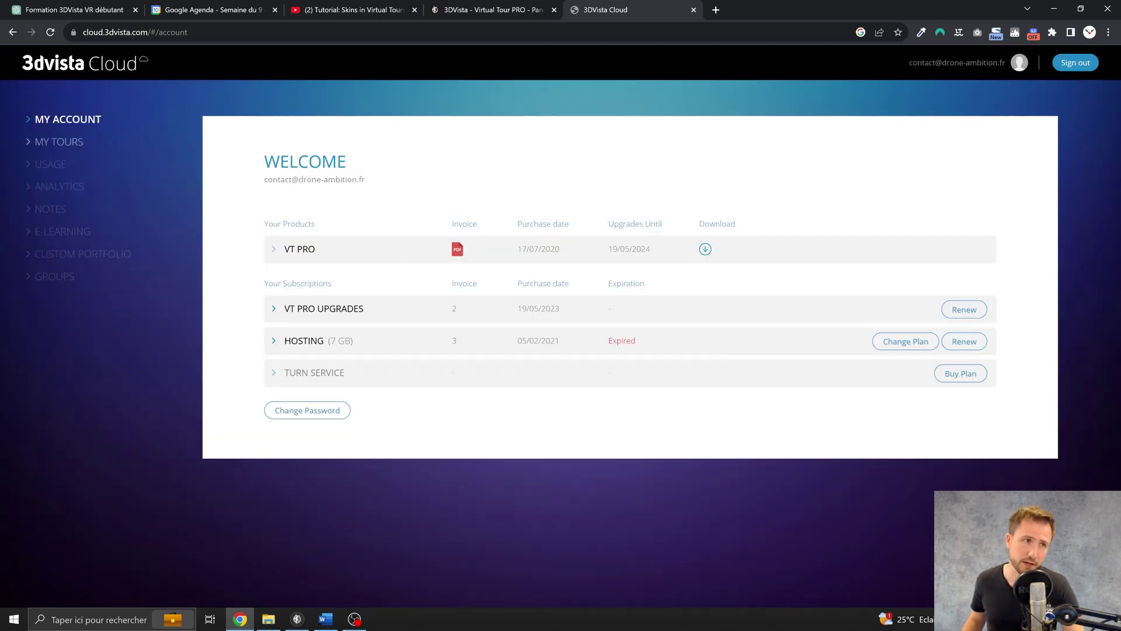
Step: View the tours hosted on the account, and return to the account overview
{"action": "left_click", "coordinate": [80, 146]}
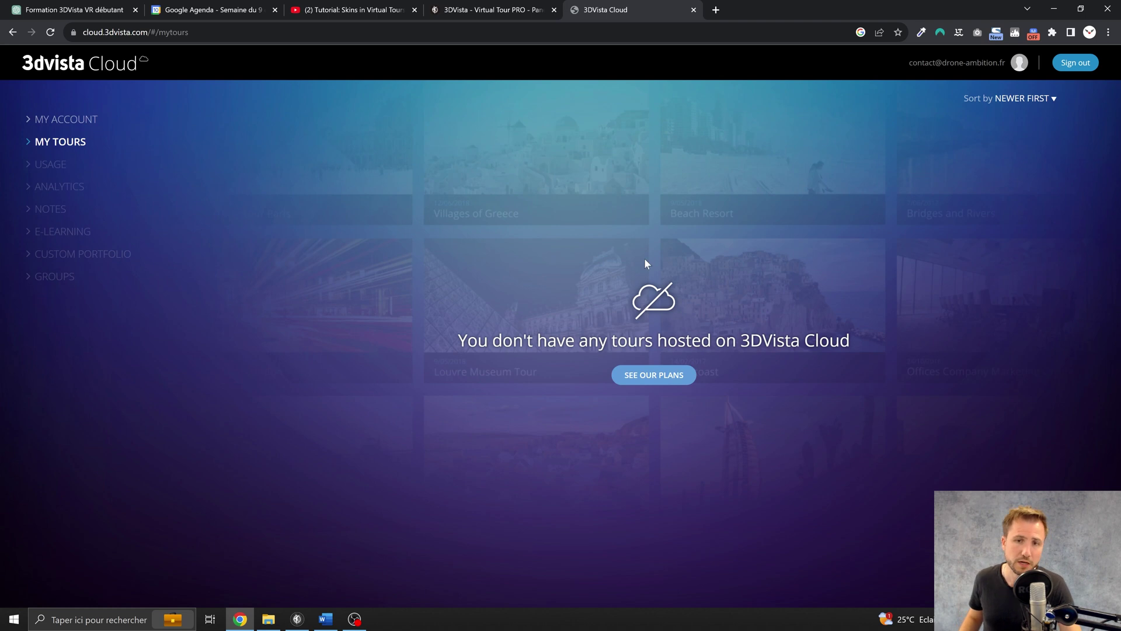
{"action": "left_click", "coordinate": [56, 121]}
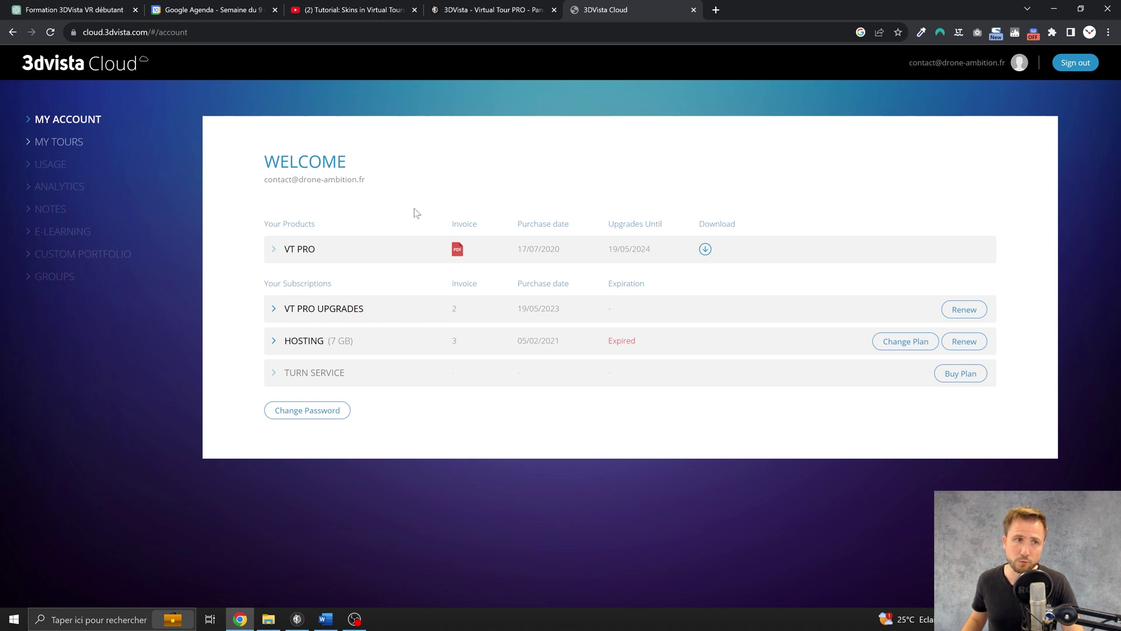
Step: Review the account overview by highlighting the account e-mail, the VT PRO product details and the VT PRO UPGRADES subscription
{"action": "left_click_drag", "start_coordinate": [381, 184], "coordinate": [251, 178]}
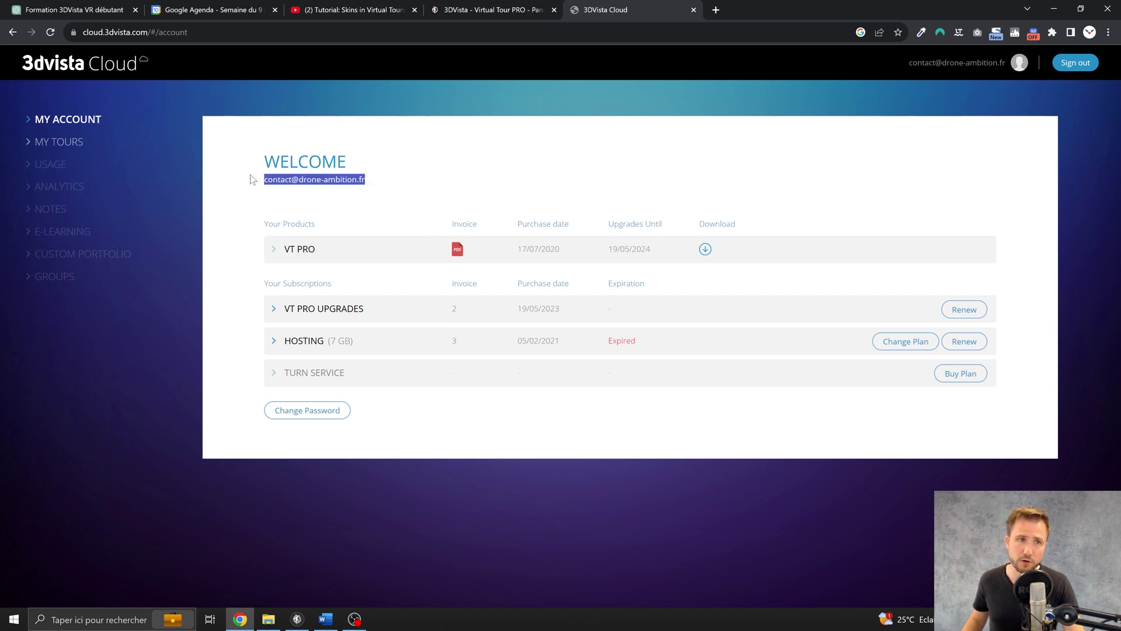
{"action": "left_click", "coordinate": [562, 175]}
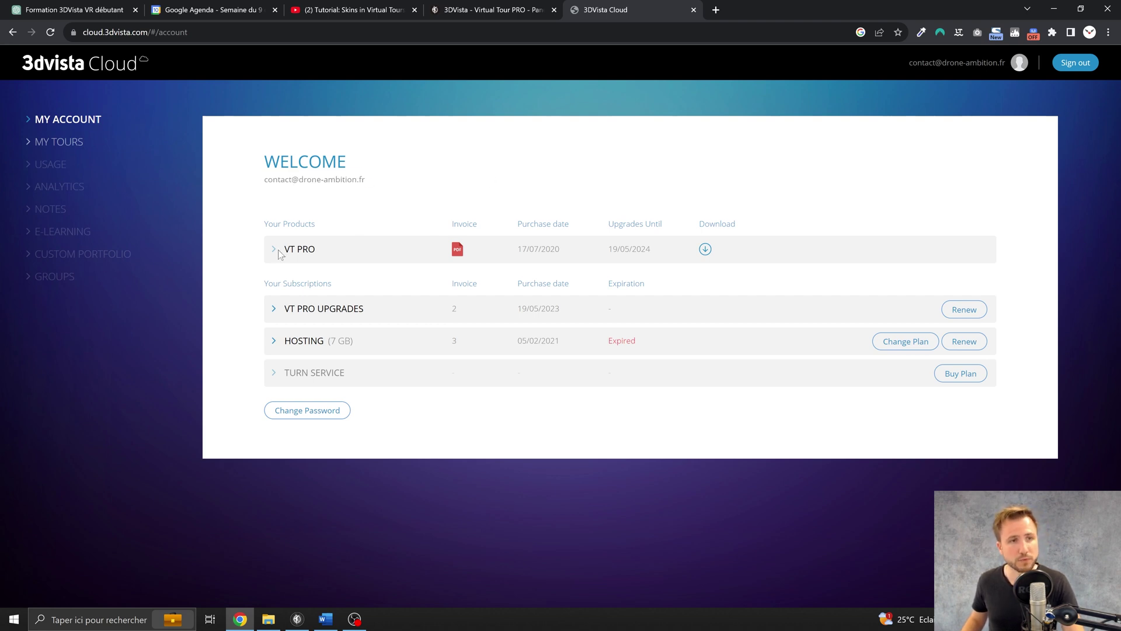
{"action": "left_click_drag", "start_coordinate": [262, 253], "coordinate": [679, 257]}
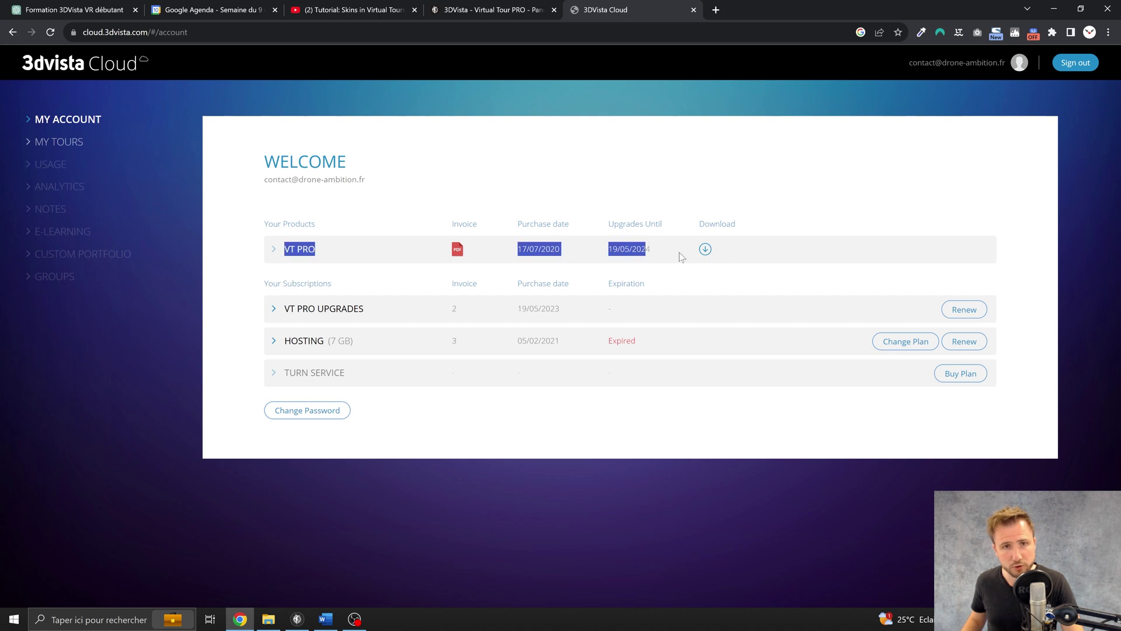
{"action": "left_click", "coordinate": [327, 253]}
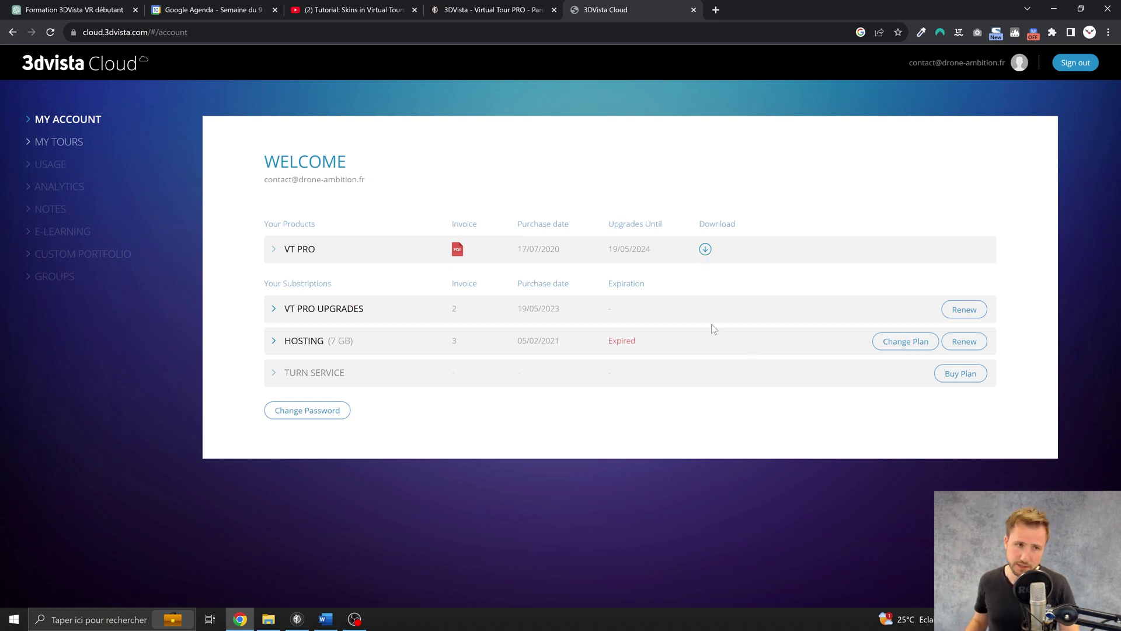
{"action": "left_click_drag", "start_coordinate": [254, 305], "coordinate": [784, 285]}
{"action": "left_click", "coordinate": [787, 298]}
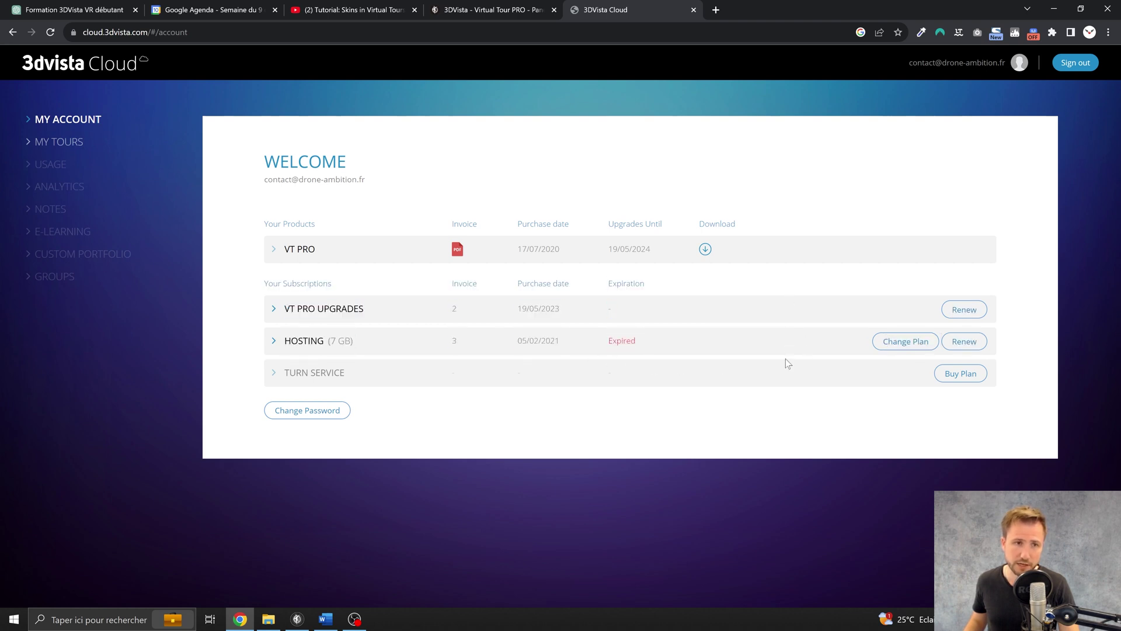